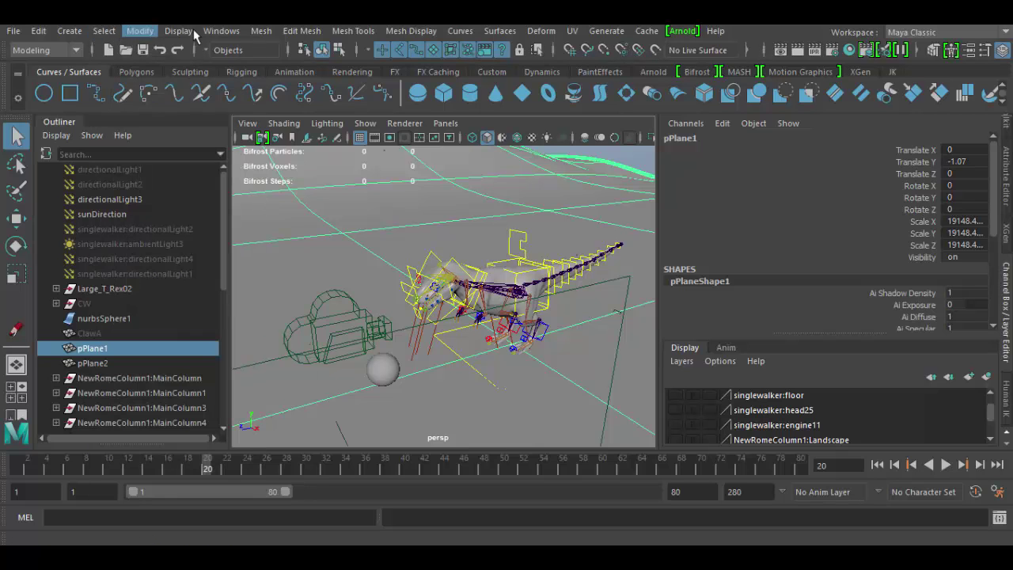
# Step: Look at the selection mask presets and the Render Setup window, closing both without changes
pyautogui.click(459, 32)
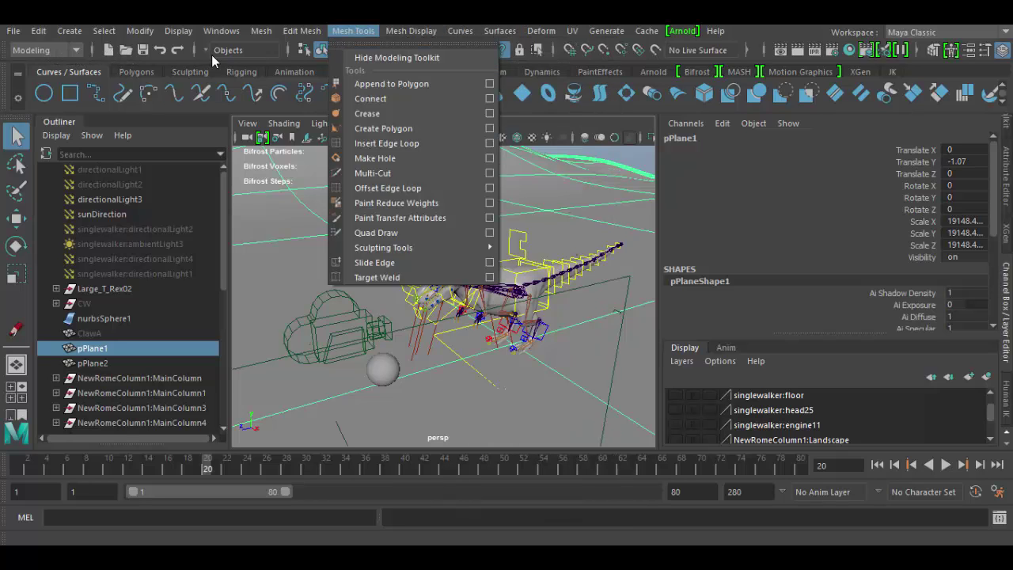
pyautogui.click(273, 52)
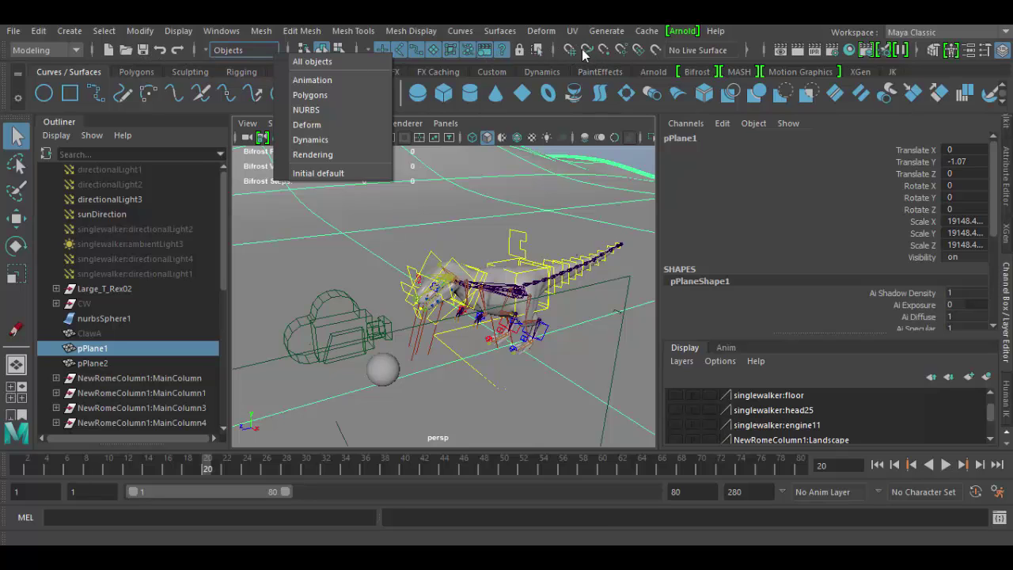
pyautogui.click(598, 187)
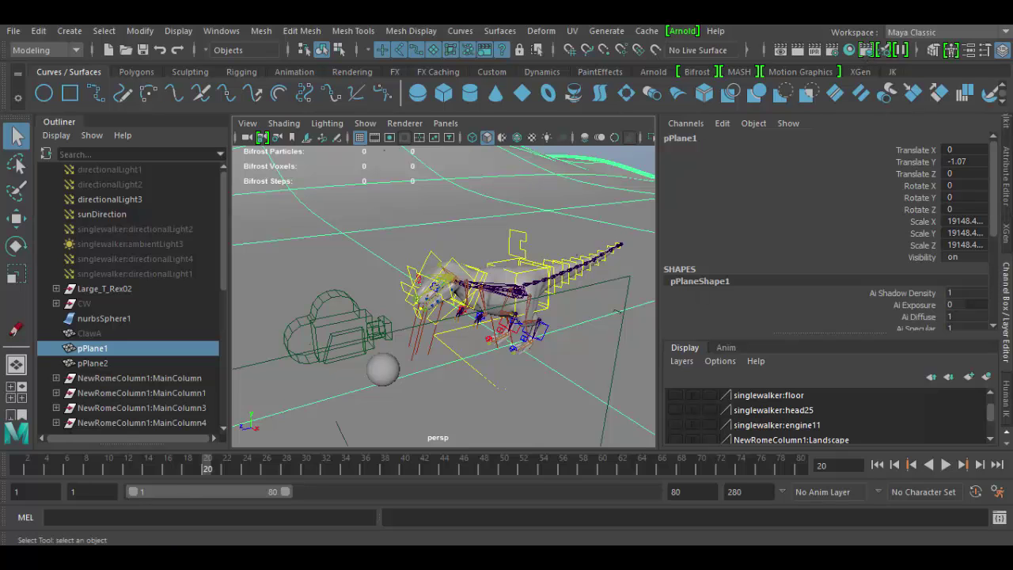
pyautogui.moveTo(2, 226); pyautogui.dragTo(567, 61)
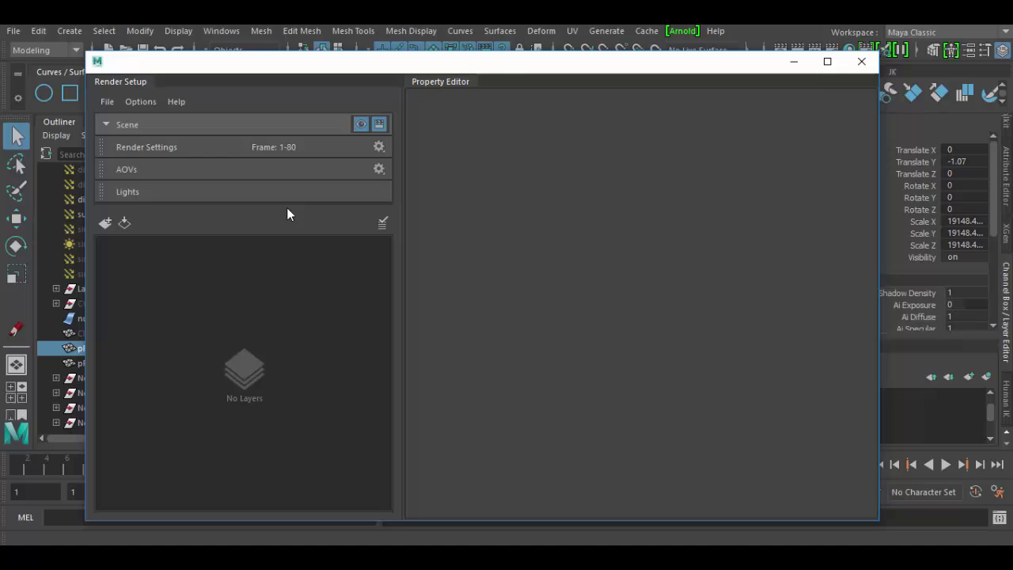
pyautogui.click(860, 63)
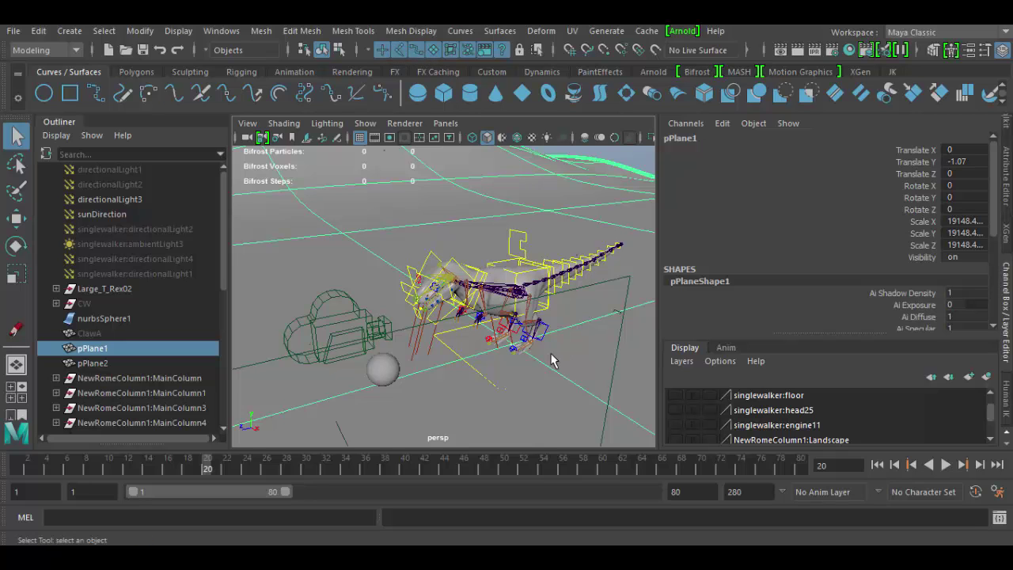
# Step: Select the T-Rex's body mesh, pelvis control, COG control, root joint and left leg IK handle one after another
pyautogui.moveTo(559, 373)
pyautogui.keyDown('alt'); pyautogui.mouseDown()
pyautogui.moveTo(522, 386)
pyautogui.moveTo(624, 417)
pyautogui.moveTo(554, 371)
pyautogui.moveTo(555, 324)
pyautogui.moveTo(550, 363)
pyautogui.mouseUp(); pyautogui.keyUp('alt')
pyautogui.scroll(3, 543, 396)
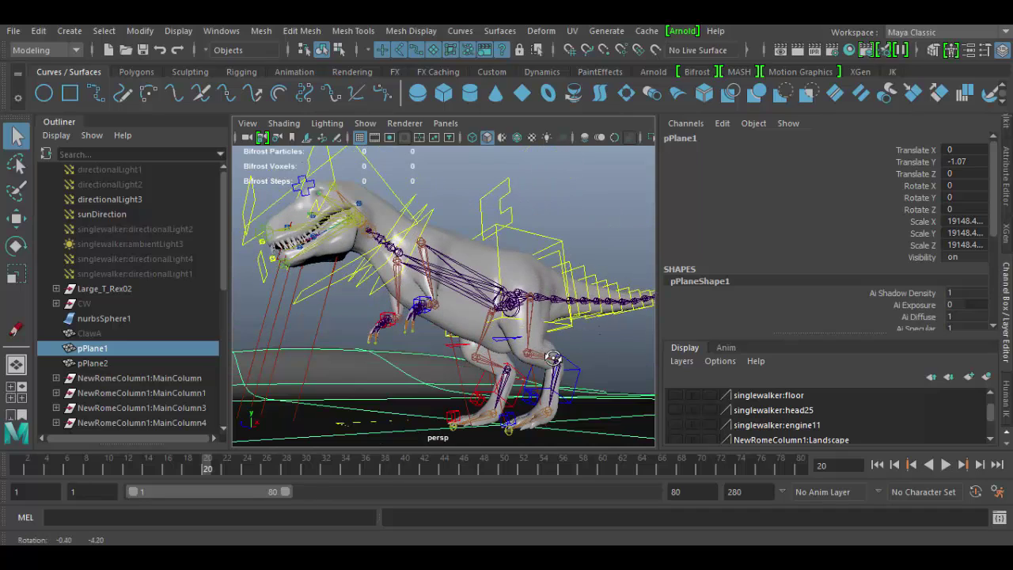
pyautogui.click(535, 278)
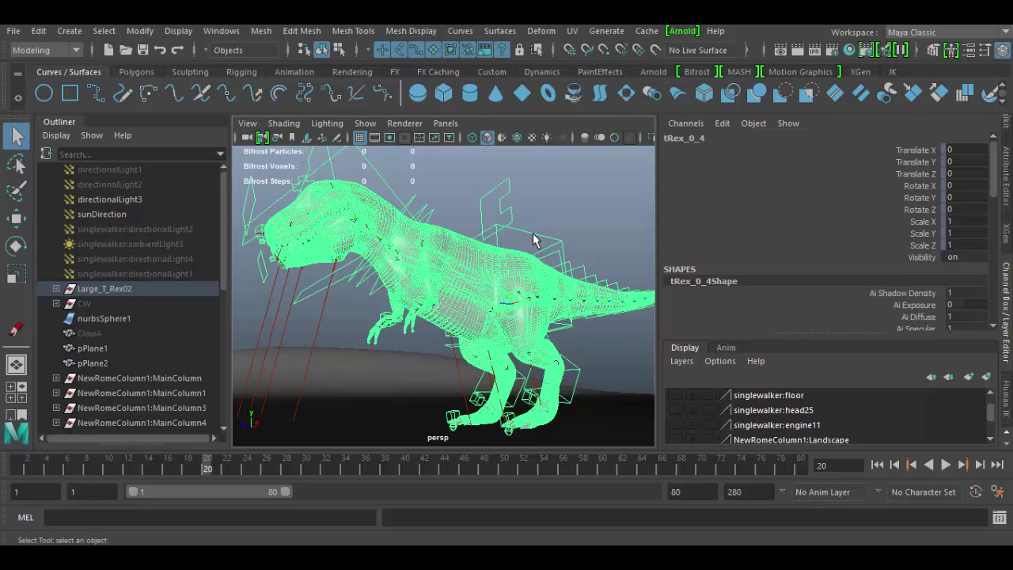
pyautogui.click(533, 240)
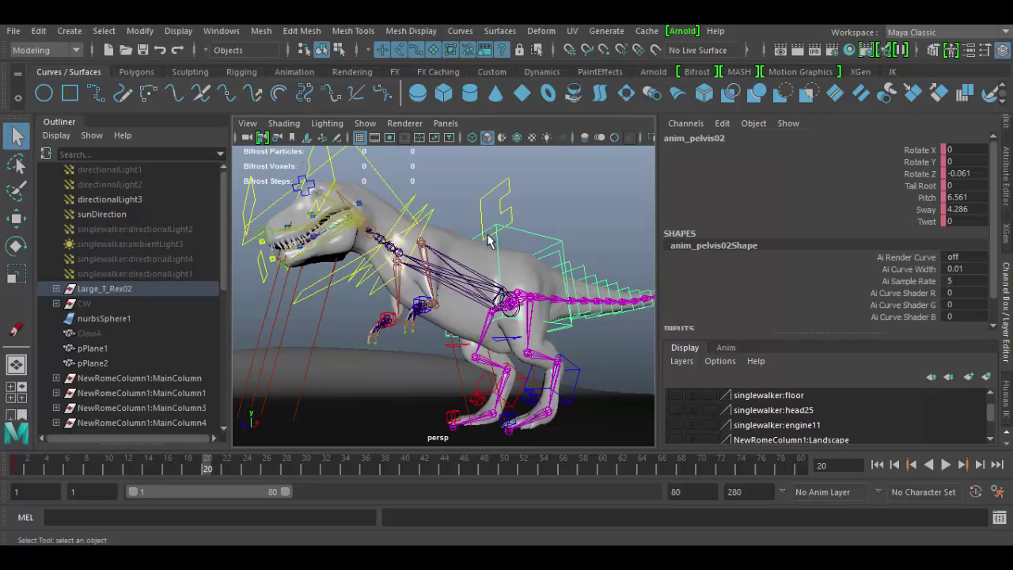
pyautogui.moveTo(540, 366)
pyautogui.keyDown('alt'); pyautogui.mouseDown()
pyautogui.moveTo(465, 380)
pyautogui.moveTo(443, 372)
pyautogui.moveTo(556, 373)
pyautogui.mouseUp(); pyautogui.keyUp('alt')
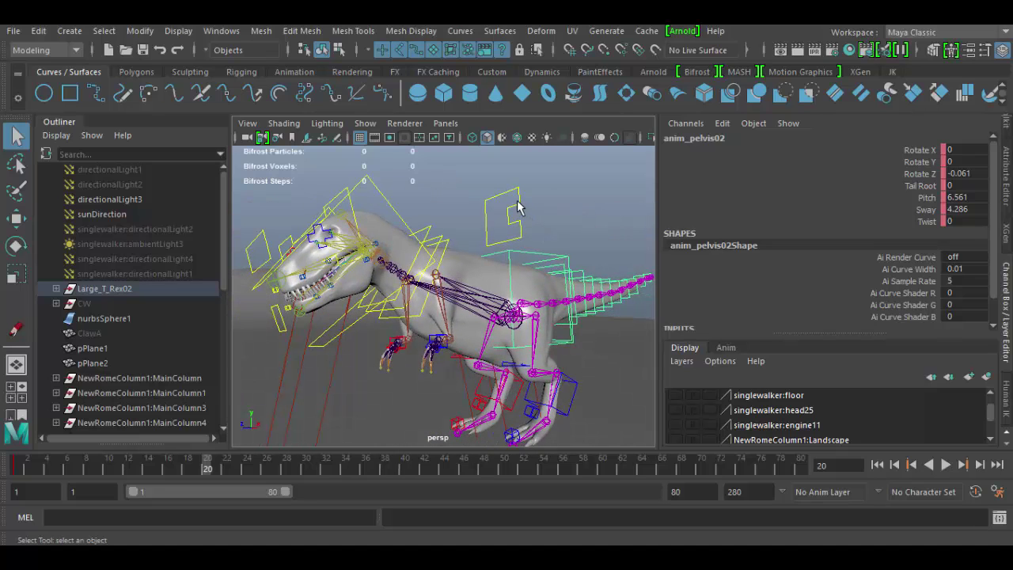
pyautogui.click(518, 207)
pyautogui.click(492, 310)
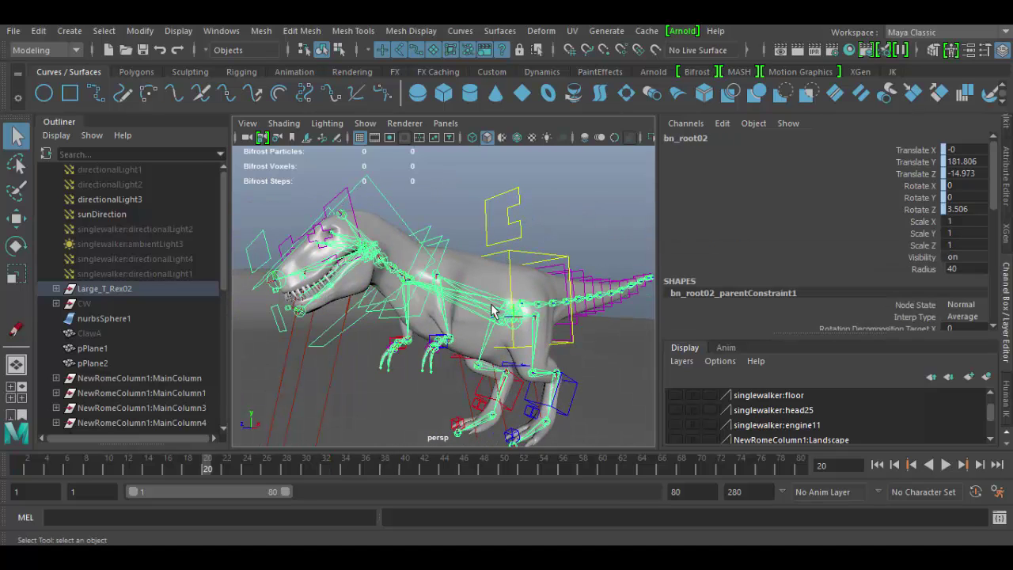
pyautogui.click(556, 378)
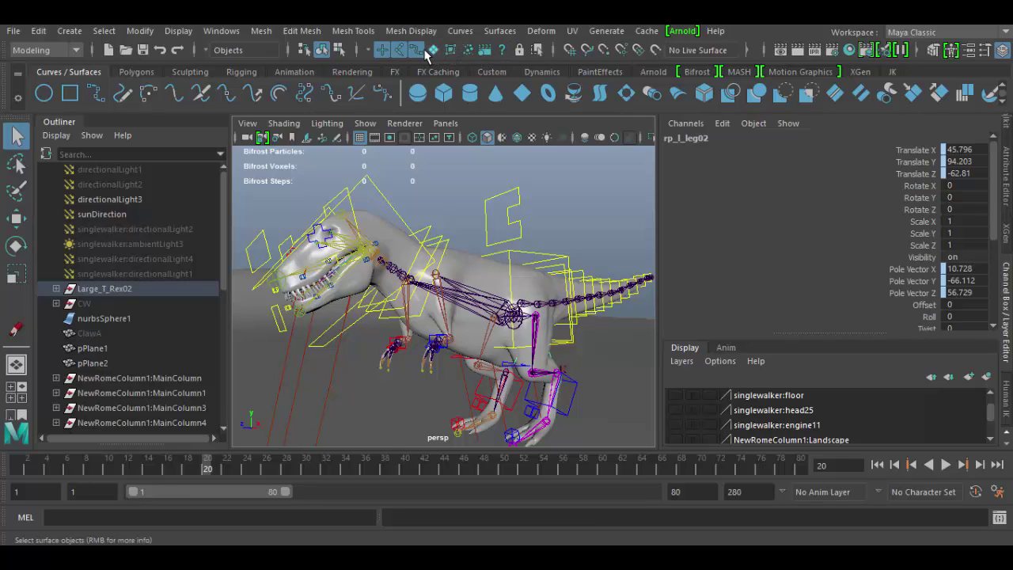
# Step: Restrict selection to handles only and box-select the T-Rex's hindquarters to pick the leg IK handles
pyautogui.click(576, 178)
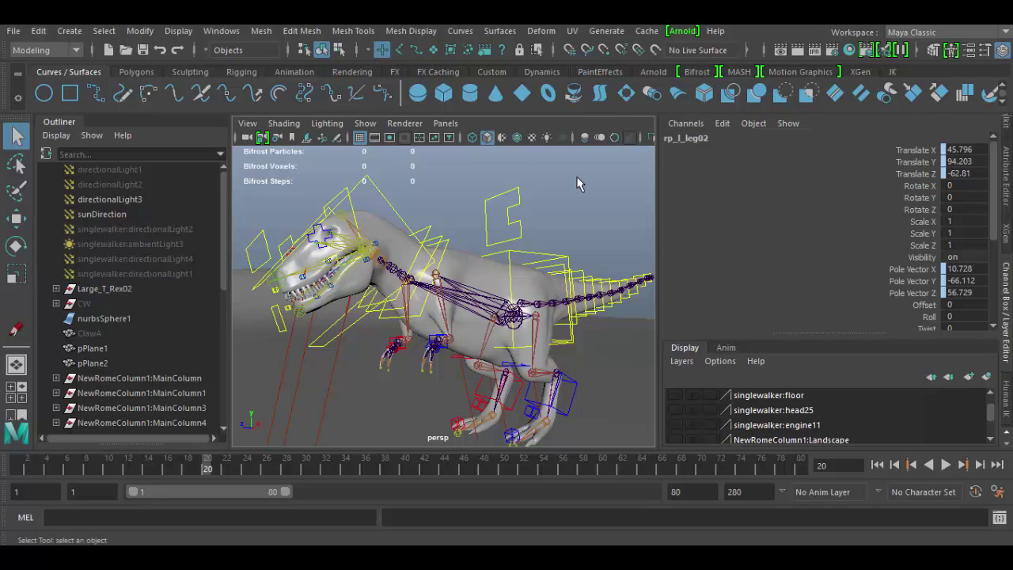
pyautogui.moveTo(462, 203); pyautogui.dragTo(554, 380)
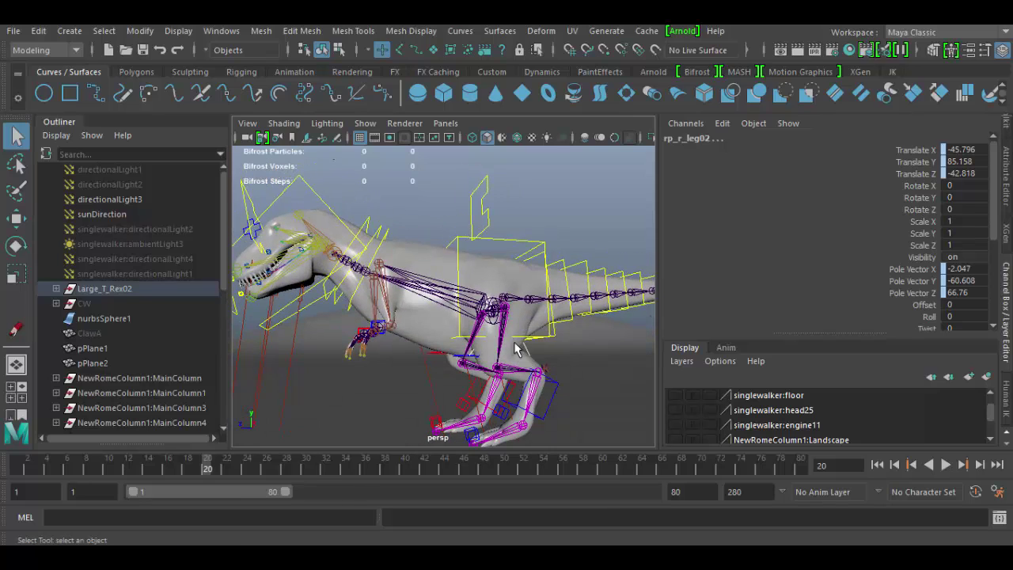
# Step: Switch the selection filter from handles to joints only and box-select the T-Rex's body and legs to pick its skeleton
pyautogui.click(382, 49)
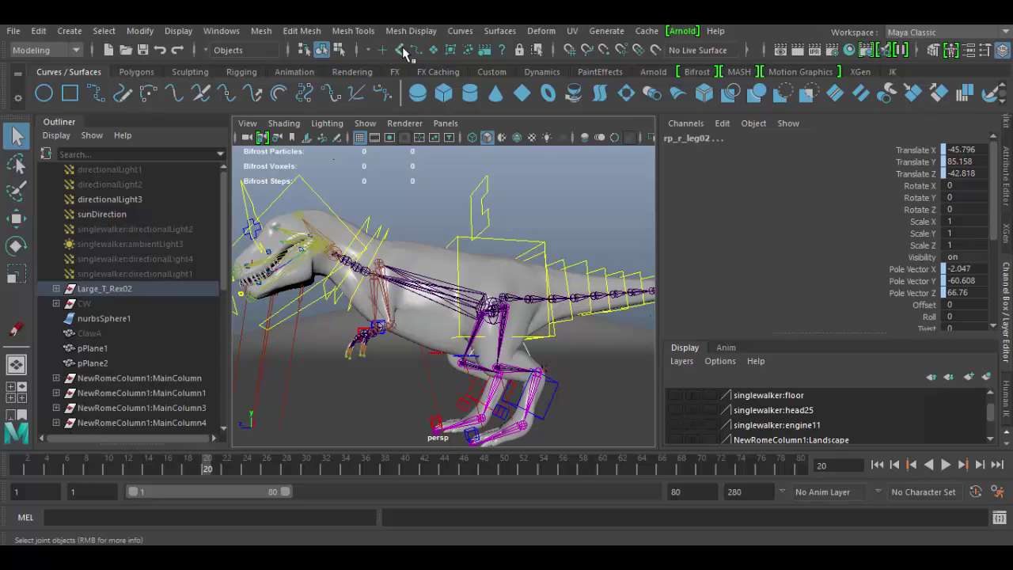
pyautogui.click(400, 49)
pyautogui.moveTo(405, 235); pyautogui.dragTo(594, 418)
pyautogui.scroll(3, 506, 390)
pyautogui.keyDown('alt'); pyautogui.moveTo(506, 391); pyautogui.dragTo(538, 388); pyautogui.keyUp('alt')
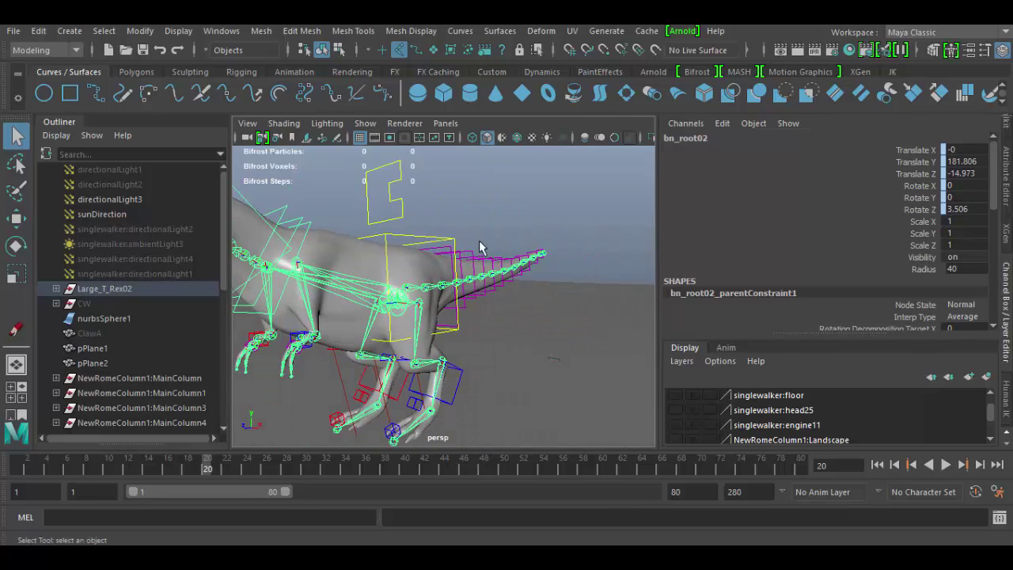
# Step: Switch the selection filter to curves only and select the COG control above the T-Rex's hips
pyautogui.click(417, 52)
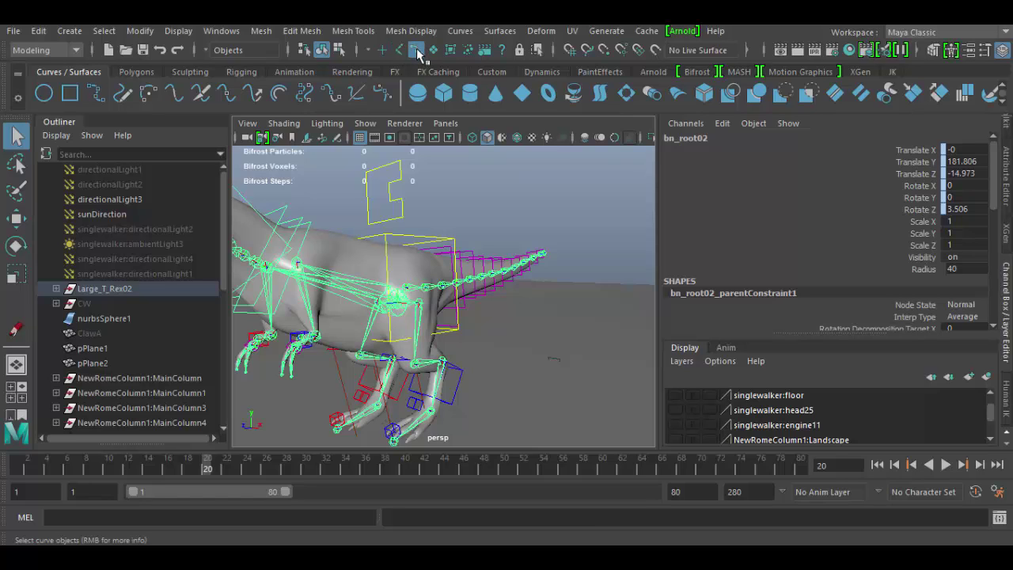
pyautogui.click(403, 207)
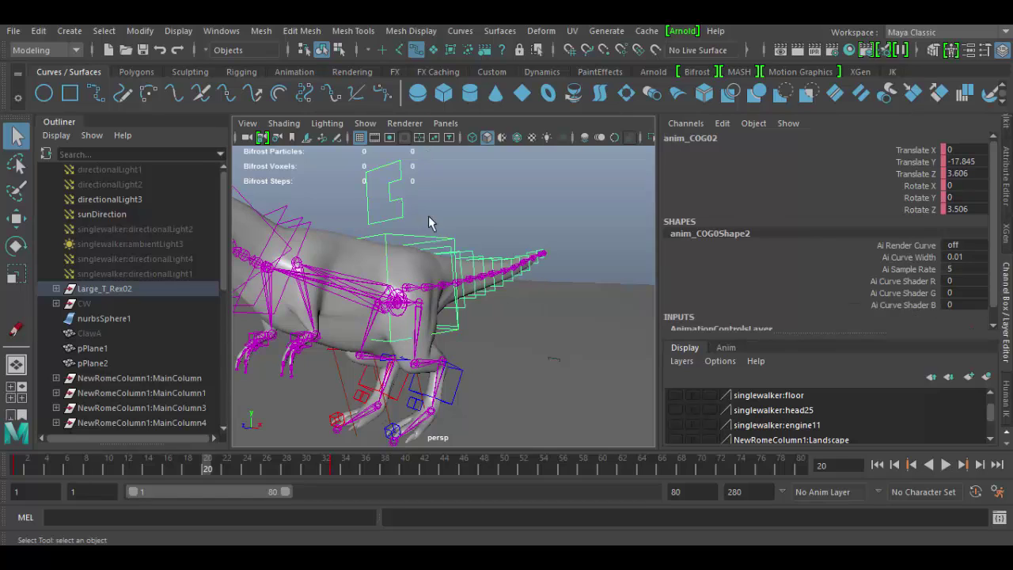
pyautogui.keyDown('alt'); pyautogui.moveTo(433, 224); pyautogui.dragTo(546, 285); pyautogui.keyUp('alt')
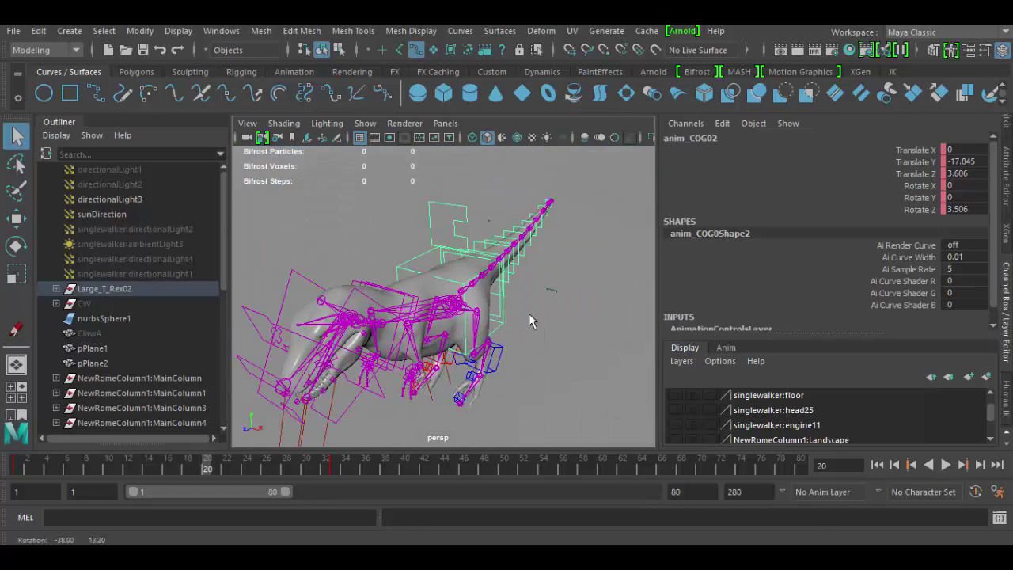
# Step: Try to select the T-Rex's body mesh and joints while only curves are selectable
pyautogui.keyDown('alt'); pyautogui.moveTo(545, 284); pyautogui.dragTo(567, 263, button='middle'); pyautogui.keyUp('alt')
pyautogui.keyDown('alt'); pyautogui.moveTo(568, 263); pyautogui.dragTo(471, 243); pyautogui.keyUp('alt')
pyautogui.click(472, 282)
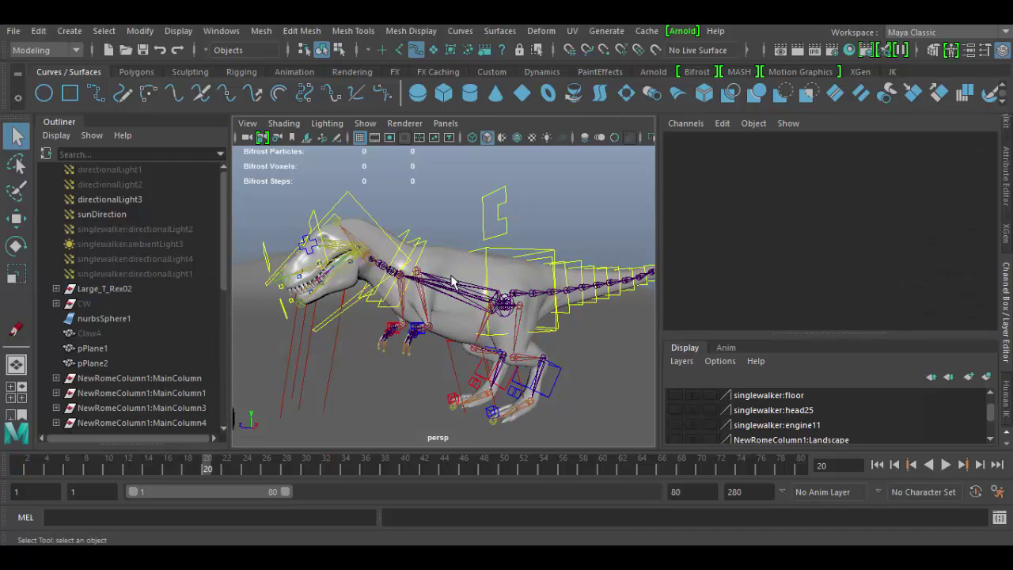
pyautogui.click(470, 303)
# Step: Select the COG control at the hips again and raise it to Translate Y of about -16.614
pyautogui.click(514, 255)
pyautogui.keyDown('alt'); pyautogui.moveTo(514, 255); pyautogui.dragTo(535, 285); pyautogui.keyUp('alt')
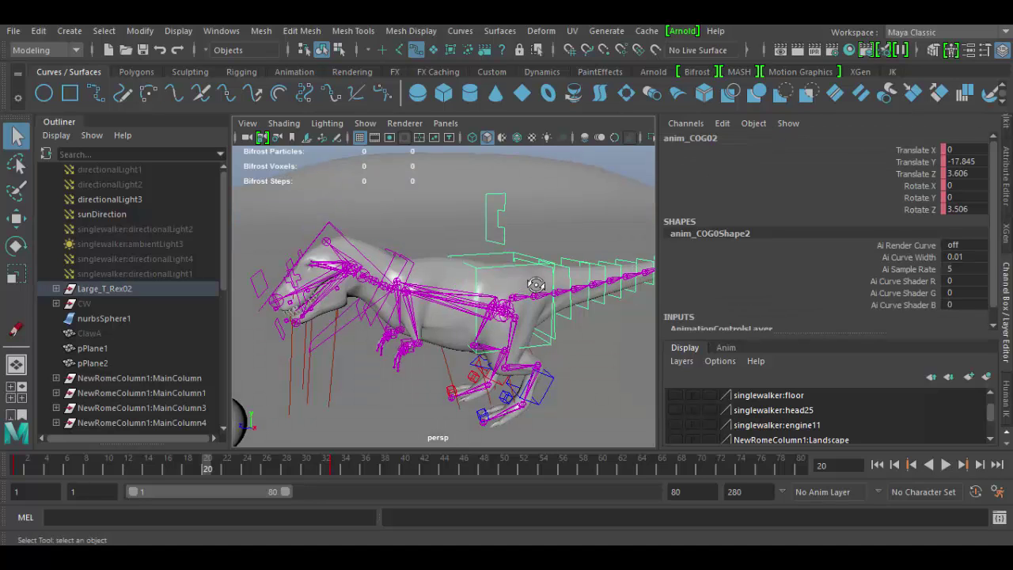
pyautogui.press('w')
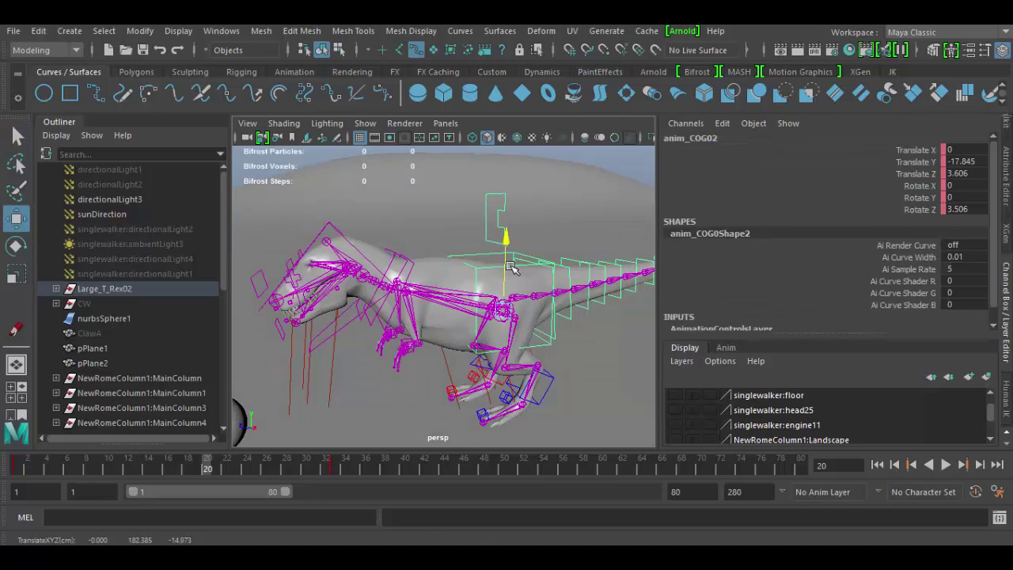
pyautogui.moveTo(510, 267); pyautogui.dragTo(510, 235)
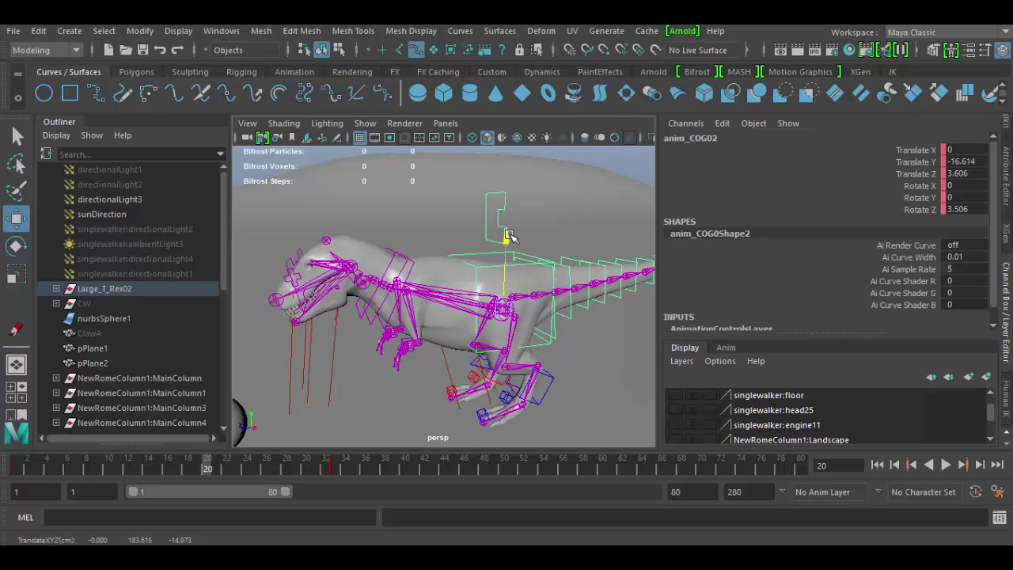
# Step: Select the left leg control and move it to about X -8.784, Y 19.053, Z 9.791
pyautogui.click(535, 367)
pyautogui.moveTo(535, 367); pyautogui.dragTo(536, 365)
pyautogui.moveTo(484, 358); pyautogui.dragTo(526, 360)
pyautogui.moveTo(441, 331)
pyautogui.keyDown('alt'); pyautogui.mouseDown()
pyautogui.moveTo(587, 320)
pyautogui.moveTo(506, 325)
pyautogui.moveTo(561, 308)
pyautogui.moveTo(449, 337)
pyautogui.mouseUp(); pyautogui.keyUp('alt')
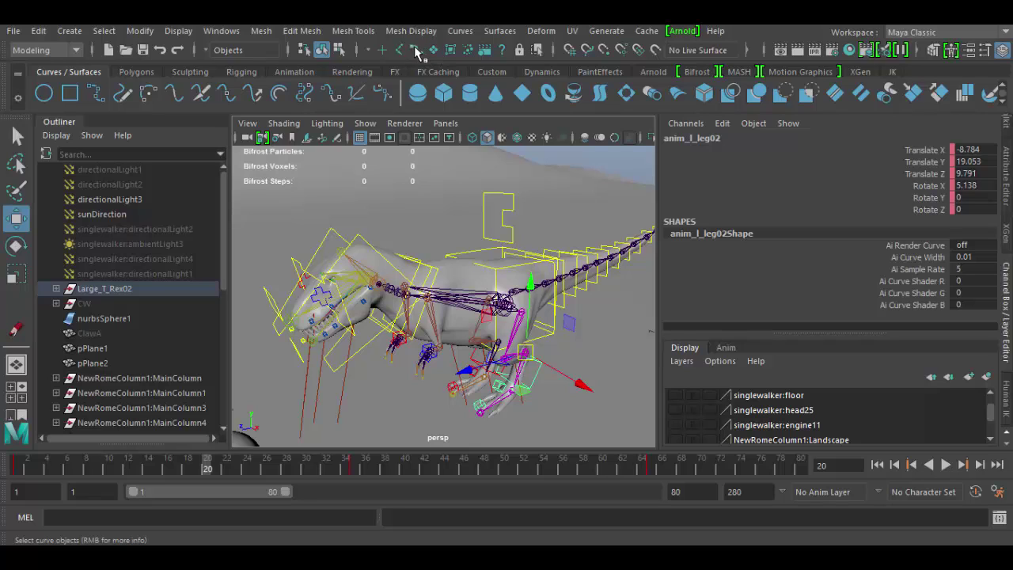
# Step: Examine which curve types the curve selection mask includes
pyautogui.rightClick(416, 50)
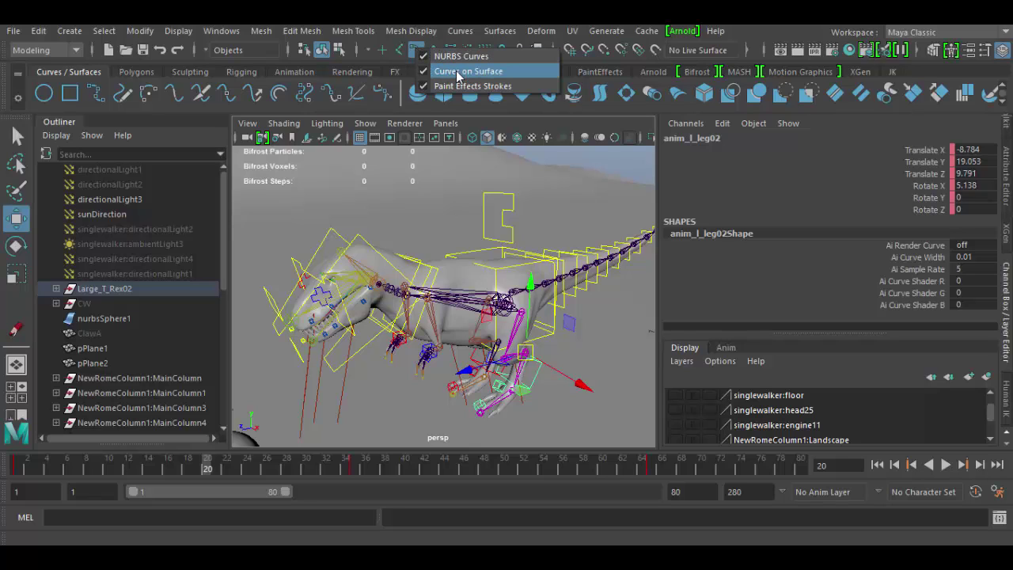
pyautogui.click(416, 50)
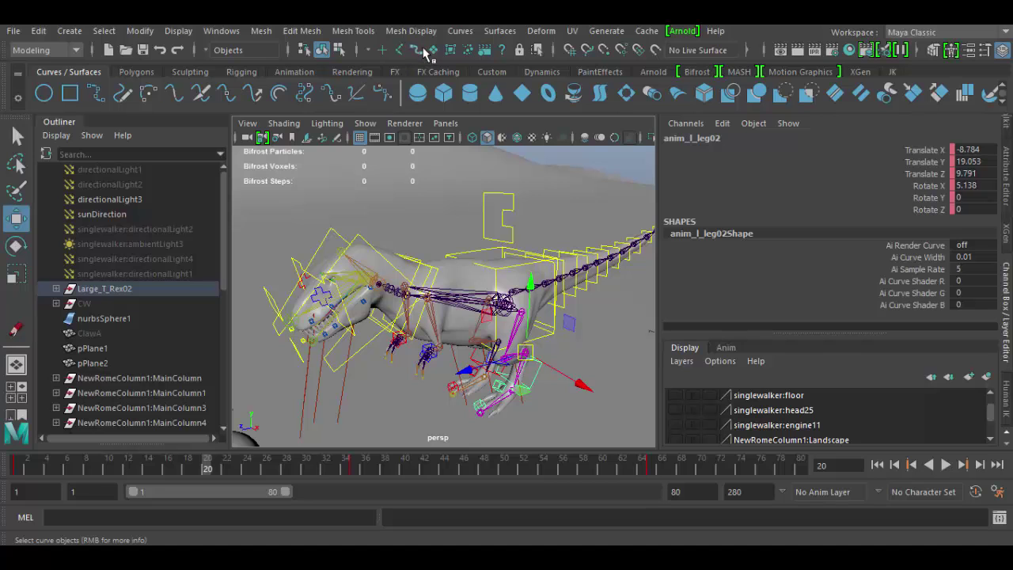
pyautogui.keyDown('alt'); pyautogui.moveTo(542, 207); pyautogui.dragTo(425, 169); pyautogui.keyUp('alt')
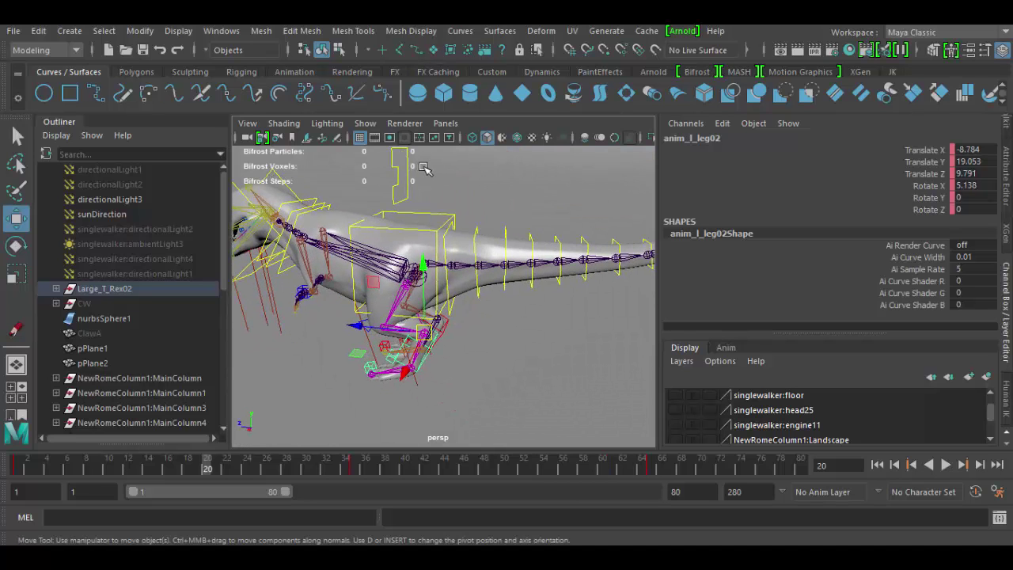
pyautogui.keyDown('alt'); pyautogui.moveTo(452, 170); pyautogui.dragTo(388, 193, button='middle'); pyautogui.keyUp('alt')
pyautogui.keyDown('alt'); pyautogui.moveTo(382, 158); pyautogui.dragTo(384, 143, button='right'); pyautogui.keyUp('alt')
pyautogui.click(407, 124)
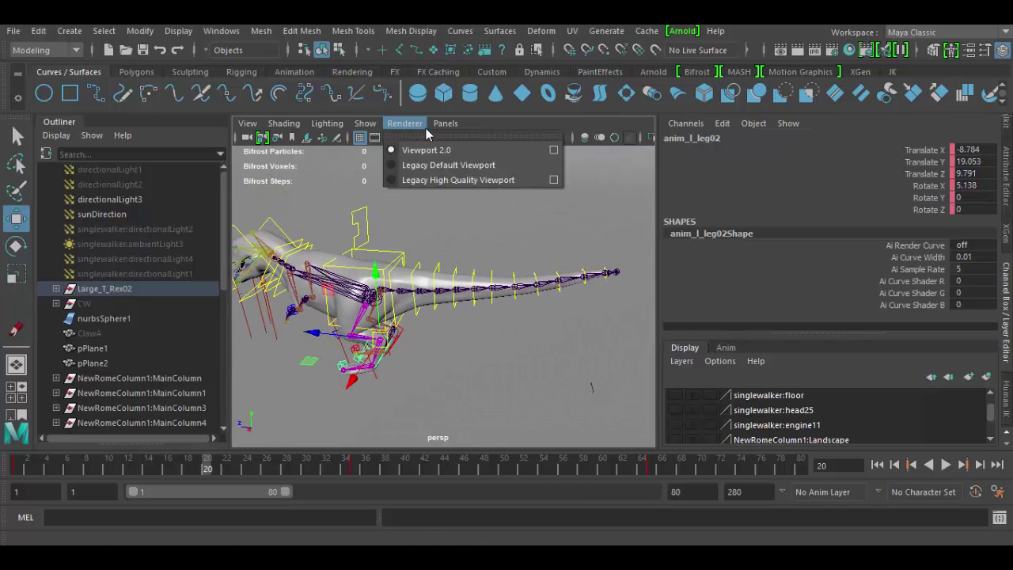
pyautogui.keyDown('alt'); pyautogui.moveTo(387, 219); pyautogui.dragTo(435, 212); pyautogui.keyUp('alt')
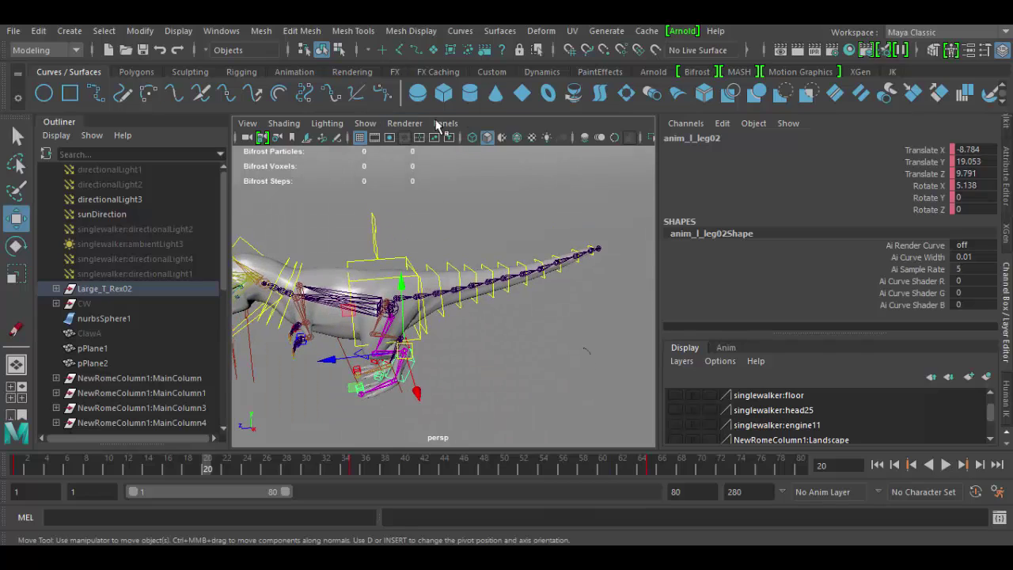
# Step: Exclude NURBS surfaces from the surface selection mask and select the T-Rex's polygon mesh
pyautogui.rightClick(434, 51)
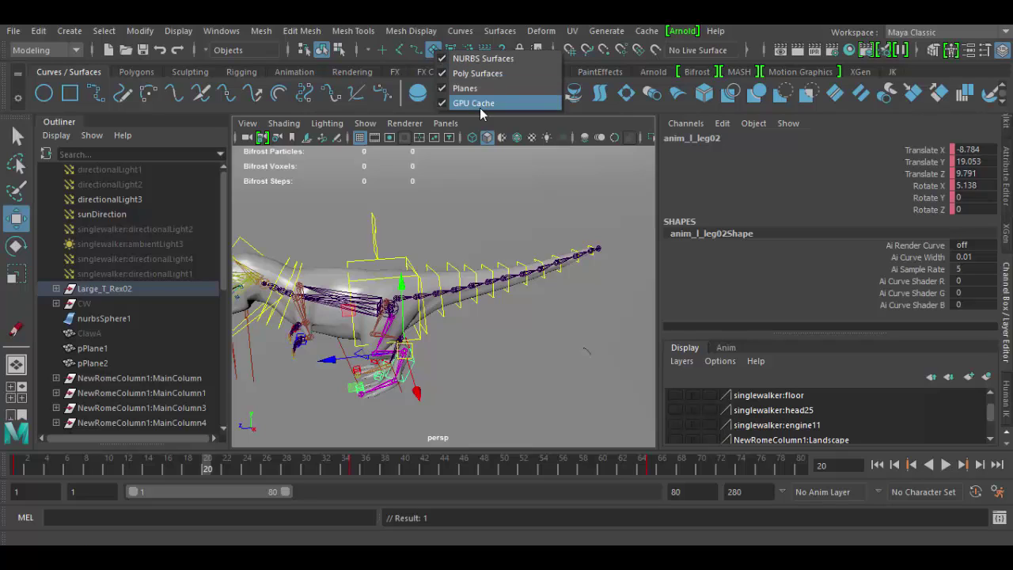
pyautogui.click(484, 60)
pyautogui.scroll(-4, 459, 250)
pyautogui.keyDown('alt'); pyautogui.moveTo(508, 163); pyautogui.dragTo(589, 83, button='middle'); pyautogui.keyUp('alt')
pyautogui.keyDown('alt'); pyautogui.moveTo(467, 269); pyautogui.dragTo(362, 224); pyautogui.keyUp('alt')
pyautogui.click(478, 215)
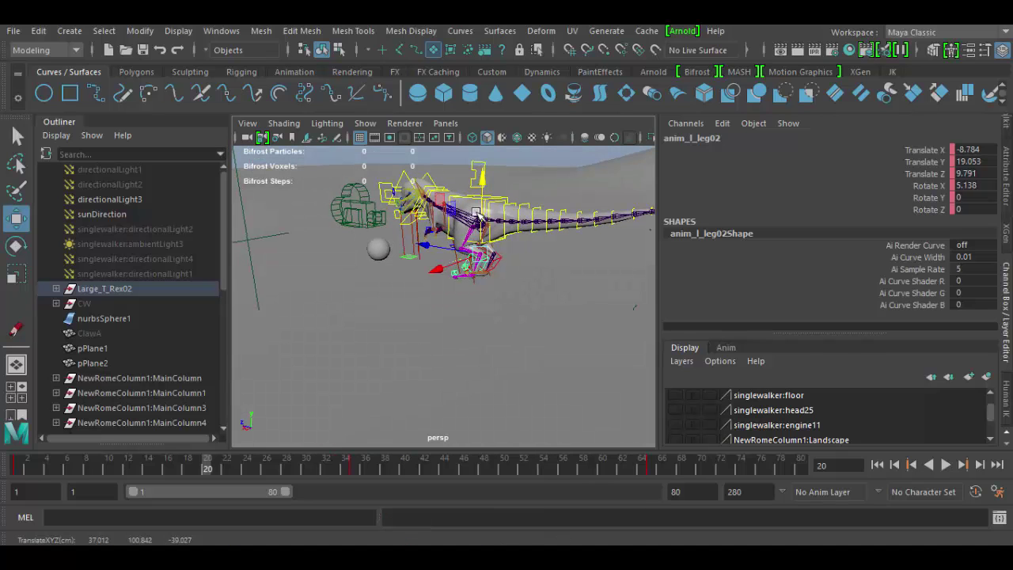
pyautogui.click(474, 221)
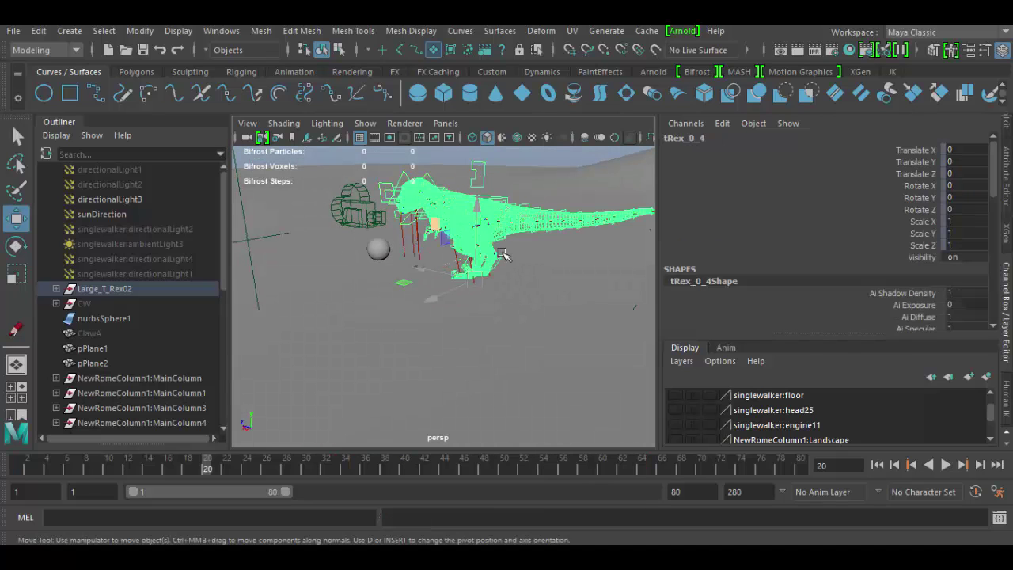
# Step: Try to select the NURBS sphere beside the camera while NURBS surfaces are excluded from selection
pyautogui.keyDown('alt'); pyautogui.moveTo(502, 253); pyautogui.dragTo(664, 255); pyautogui.keyUp('alt')
pyautogui.keyDown('alt'); pyautogui.moveTo(448, 258); pyautogui.dragTo(404, 261); pyautogui.keyUp('alt')
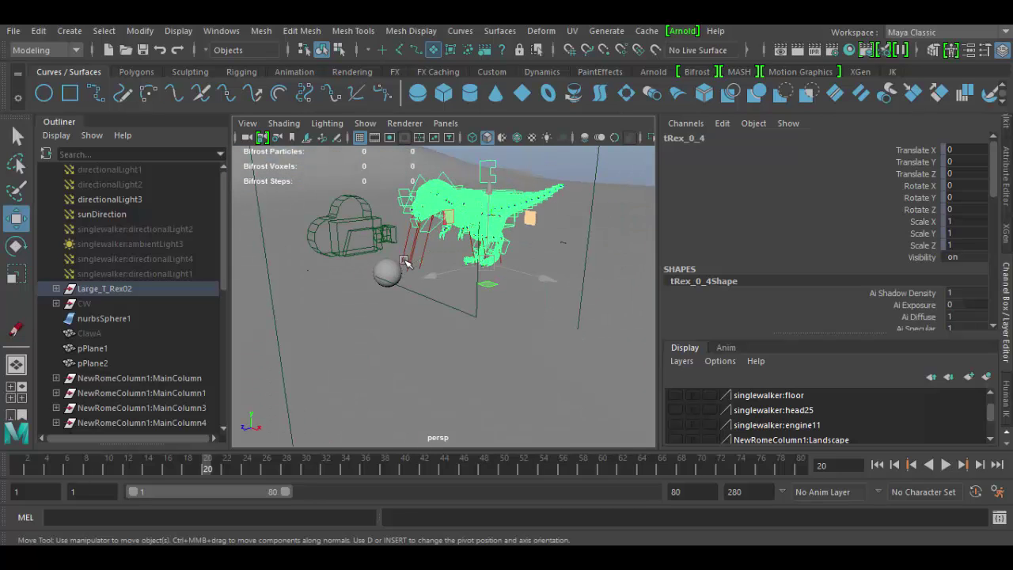
pyautogui.click(382, 269)
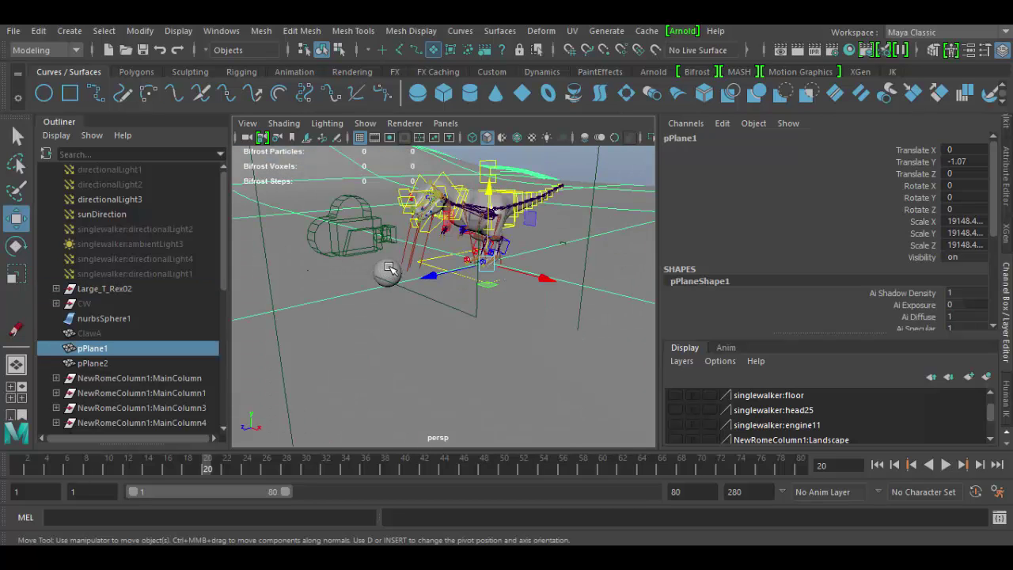
pyautogui.keyDown('alt'); pyautogui.moveTo(388, 267); pyautogui.dragTo(427, 339, button='right'); pyautogui.keyUp('alt')
pyautogui.keyDown('alt'); pyautogui.moveTo(427, 339); pyautogui.dragTo(455, 338); pyautogui.keyUp('alt')
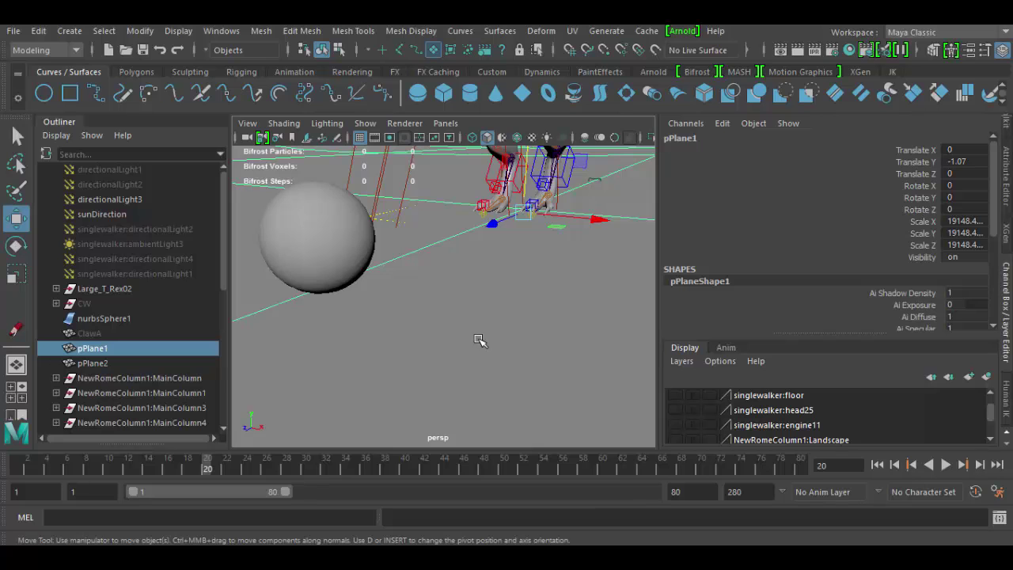
pyautogui.keyDown('alt'); pyautogui.moveTo(480, 340); pyautogui.dragTo(469, 319, button='right'); pyautogui.keyUp('alt')
pyautogui.keyDown('alt'); pyautogui.moveTo(455, 293); pyautogui.dragTo(525, 296); pyautogui.keyUp('alt')
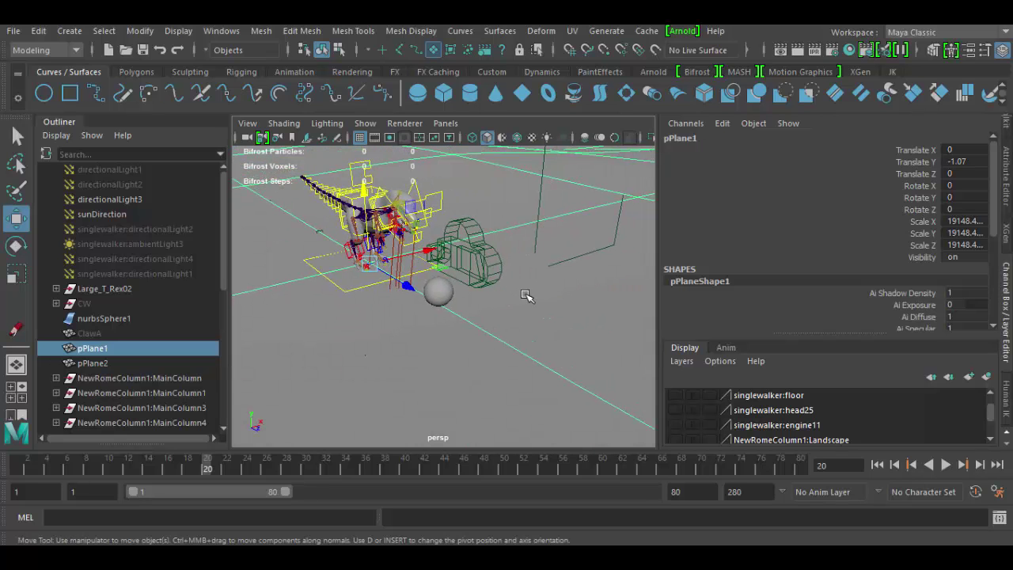
# Step: Include NURBS surfaces and exclude poly surfaces in the surface selection mask
pyautogui.rightClick(433, 51)
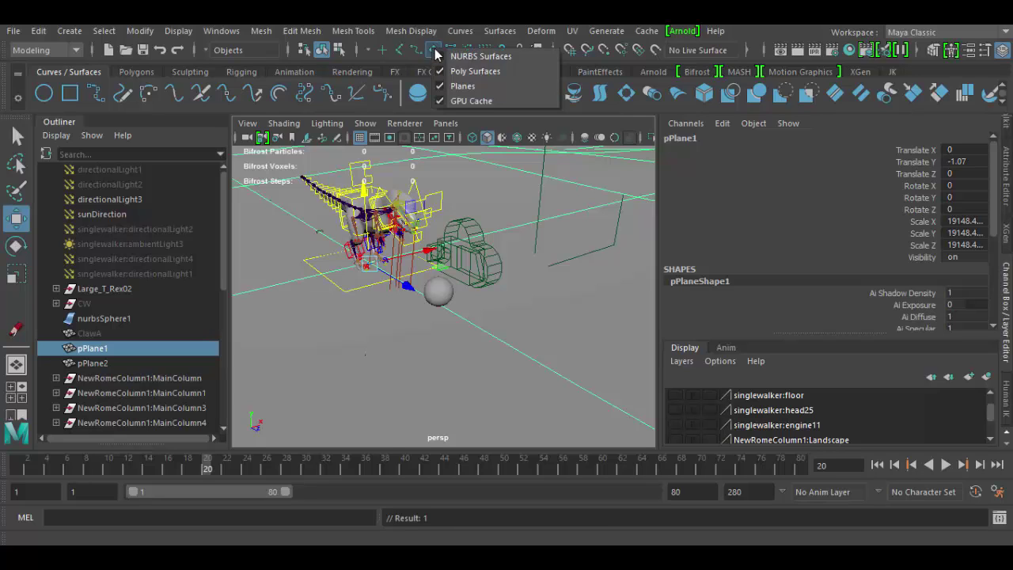
pyautogui.click(439, 59)
pyautogui.rightClick(439, 51)
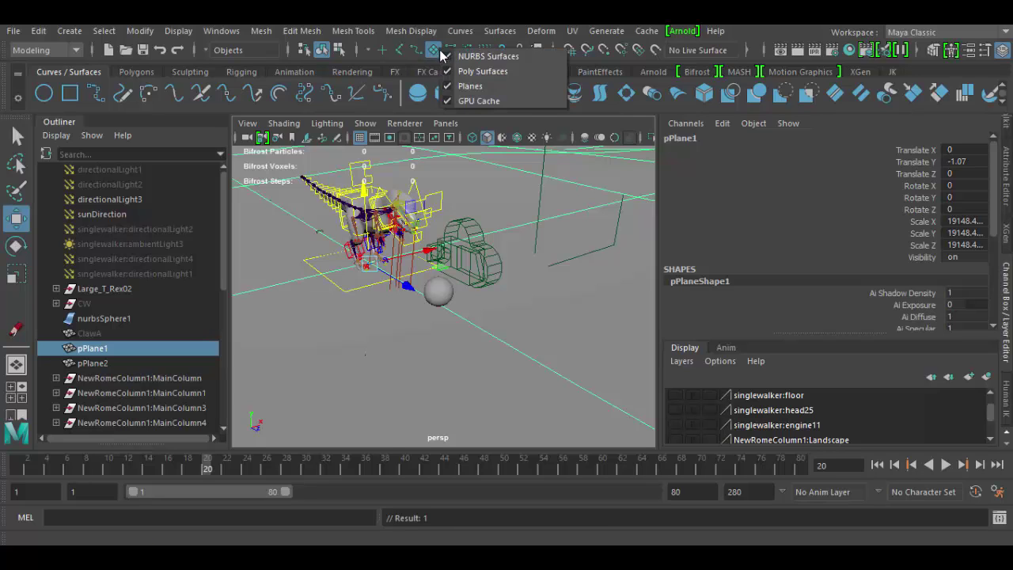
pyautogui.click(445, 69)
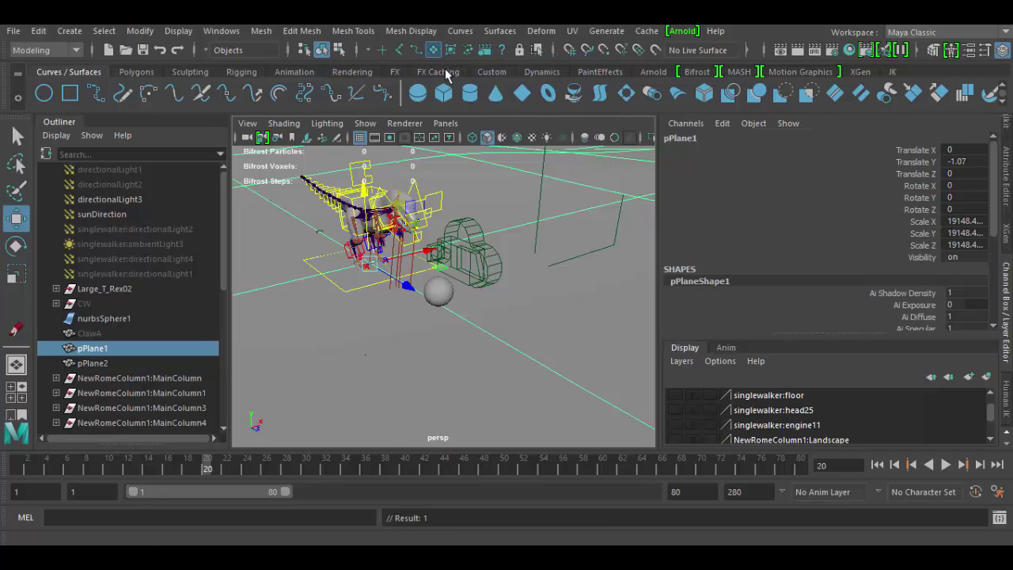
# Step: Test picking the NURBS sphere and the polygon ground, and include poly surfaces in the surface selection mask again
pyautogui.click(445, 293)
pyautogui.keyDown('alt'); pyautogui.moveTo(437, 308); pyautogui.dragTo(392, 325); pyautogui.keyUp('alt')
pyautogui.click(383, 326)
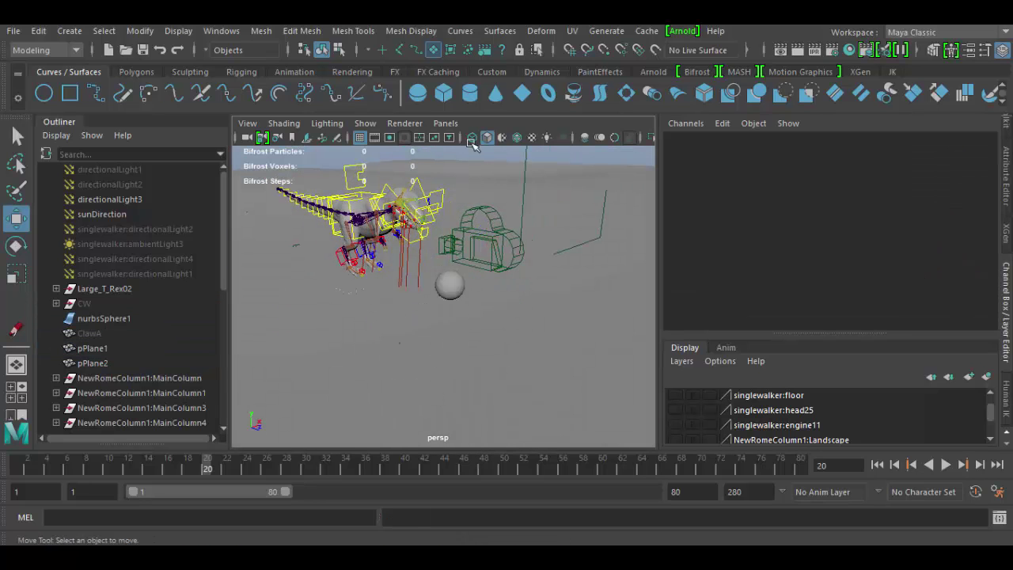
pyautogui.rightClick(433, 49)
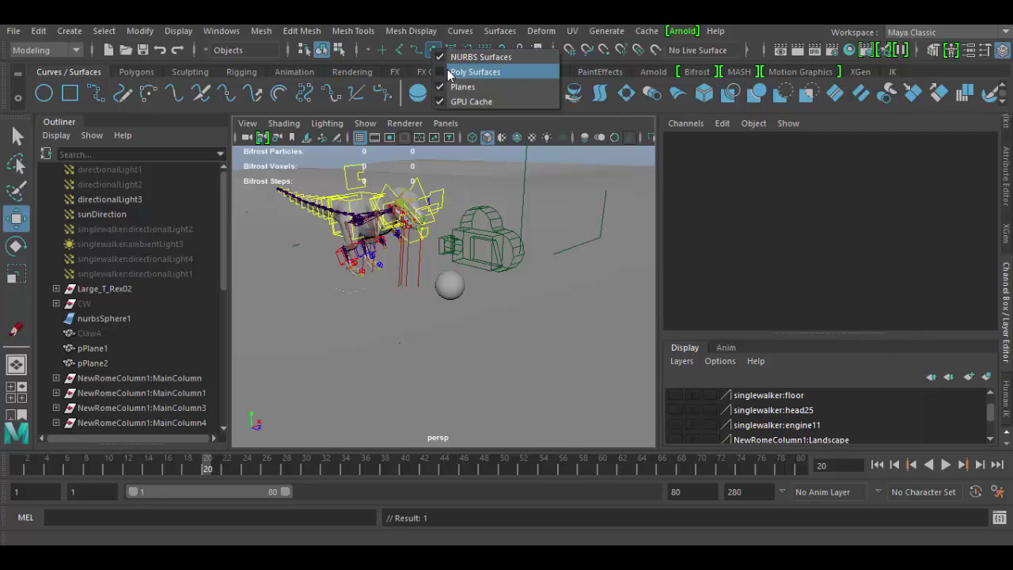
pyautogui.click(447, 69)
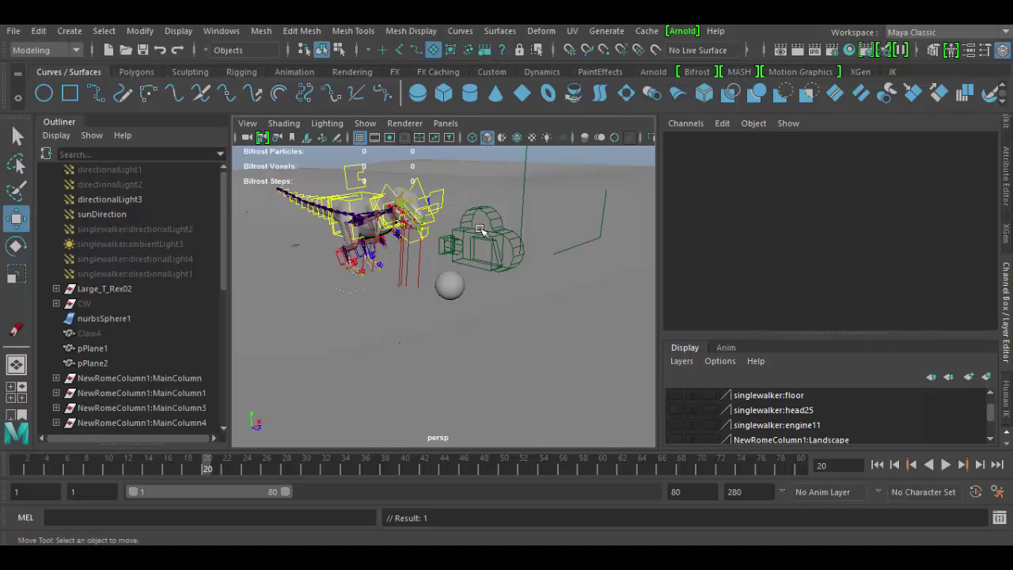
# Step: Allow rendering objects to be picked, and select the camera and the directional light by the T-Rex's head
pyautogui.moveTo(574, 233)
pyautogui.keyDown('alt'); pyautogui.mouseDown()
pyautogui.moveTo(506, 225)
pyautogui.moveTo(587, 219)
pyautogui.mouseUp(); pyautogui.keyUp('alt')
pyautogui.keyDown('alt'); pyautogui.moveTo(587, 218); pyautogui.dragTo(535, 238, button='middle'); pyautogui.keyUp('alt')
pyautogui.moveTo(536, 237)
pyautogui.keyDown('alt'); pyautogui.mouseDown(button='right')
pyautogui.moveTo(590, 292)
pyautogui.moveTo(528, 221)
pyautogui.mouseUp(button='right'); pyautogui.keyUp('alt')
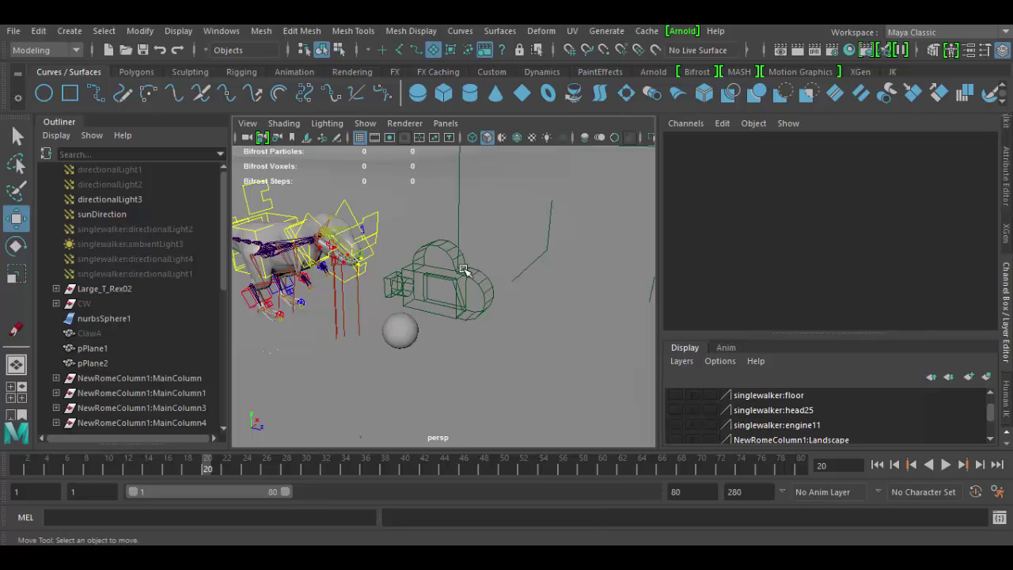
pyautogui.click(441, 245)
pyautogui.keyDown('alt'); pyautogui.moveTo(458, 330); pyautogui.dragTo(426, 326); pyautogui.keyUp('alt')
pyautogui.click(495, 292)
pyautogui.click(455, 326)
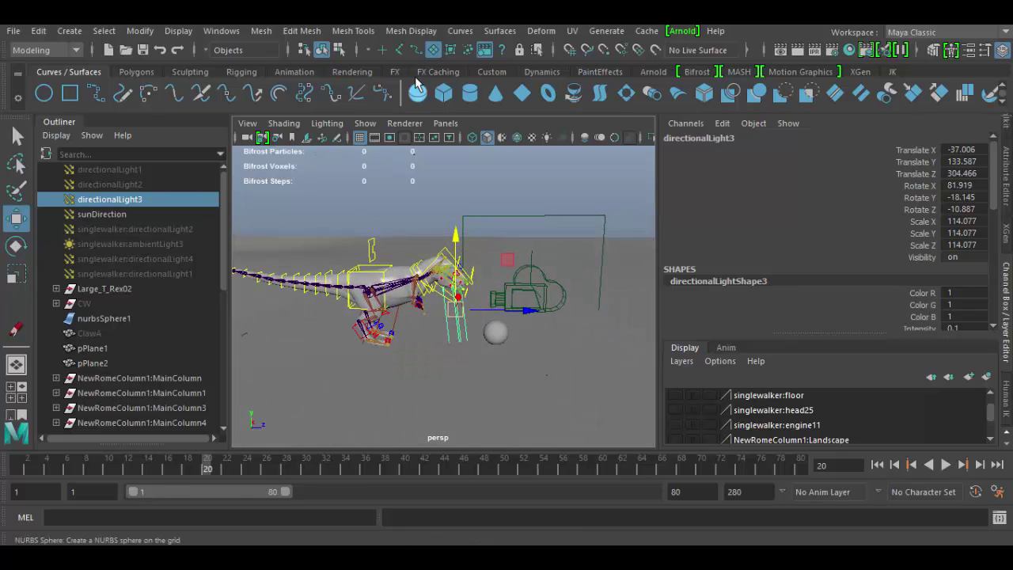
# Step: Turn on all the object selection masks and select the camera facing the T-Rex
pyautogui.click(394, 317)
pyautogui.keyDown('alt'); pyautogui.moveTo(414, 346); pyautogui.dragTo(491, 324); pyautogui.keyUp('alt')
pyautogui.click(427, 361)
pyautogui.click(455, 331)
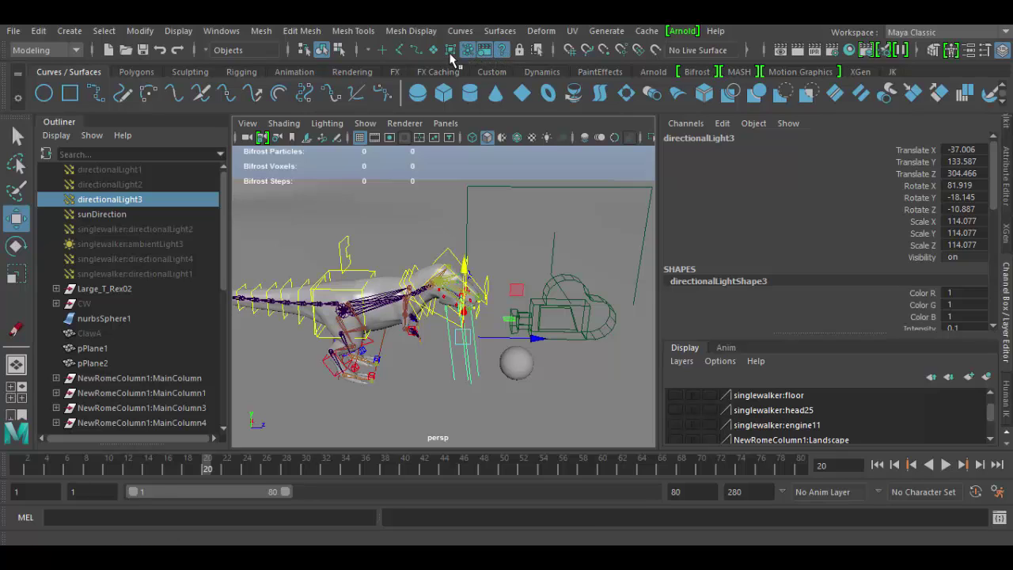
pyautogui.click(396, 51)
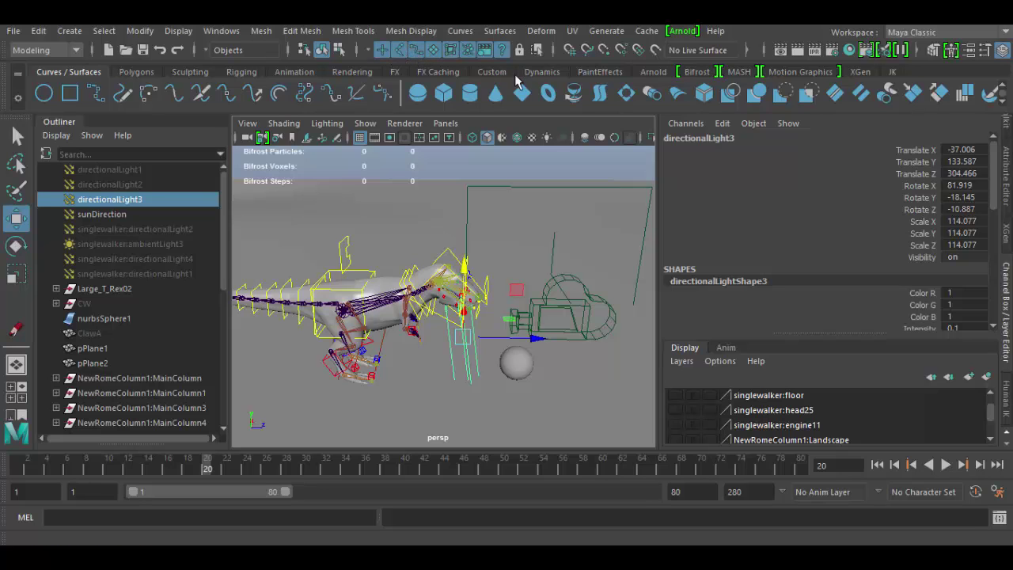
pyautogui.keyDown('alt'); pyautogui.moveTo(456, 316); pyautogui.dragTo(442, 206); pyautogui.keyUp('alt')
pyautogui.click(420, 292)
pyautogui.click(420, 292)
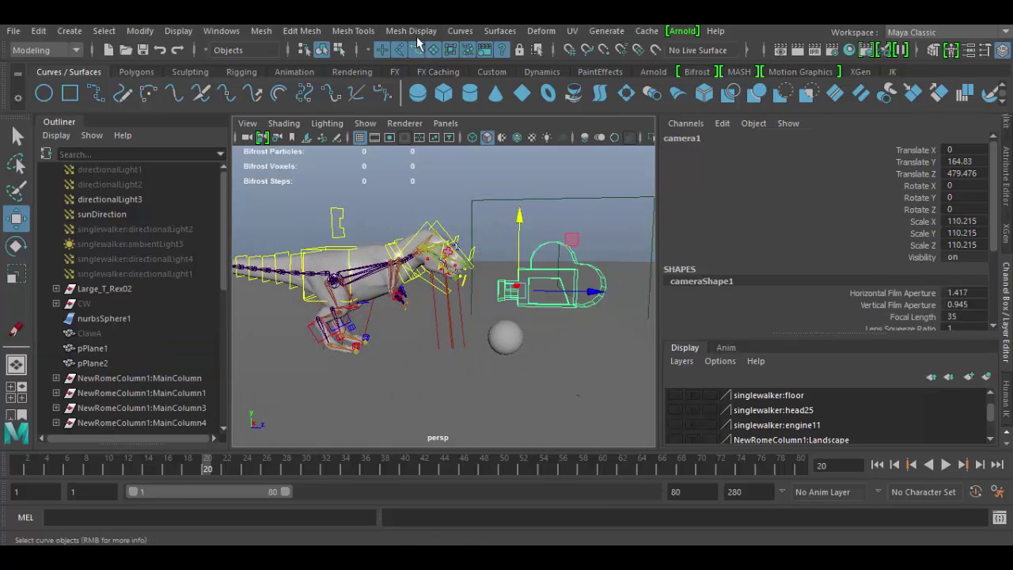
# Step: Hide every object type in the perspective view and show only polygons
pyautogui.scroll(3, 443, 203)
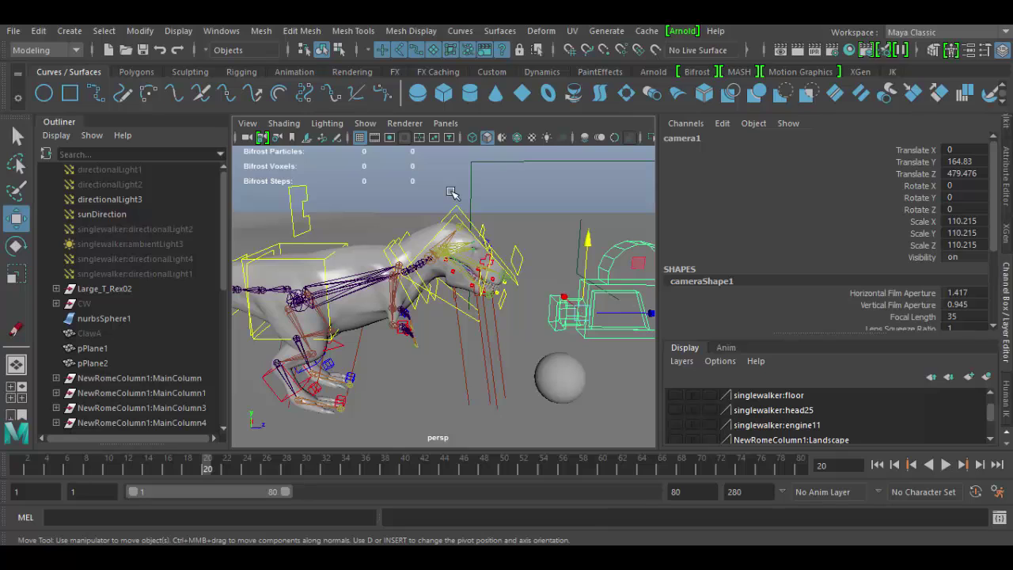
pyautogui.click(369, 128)
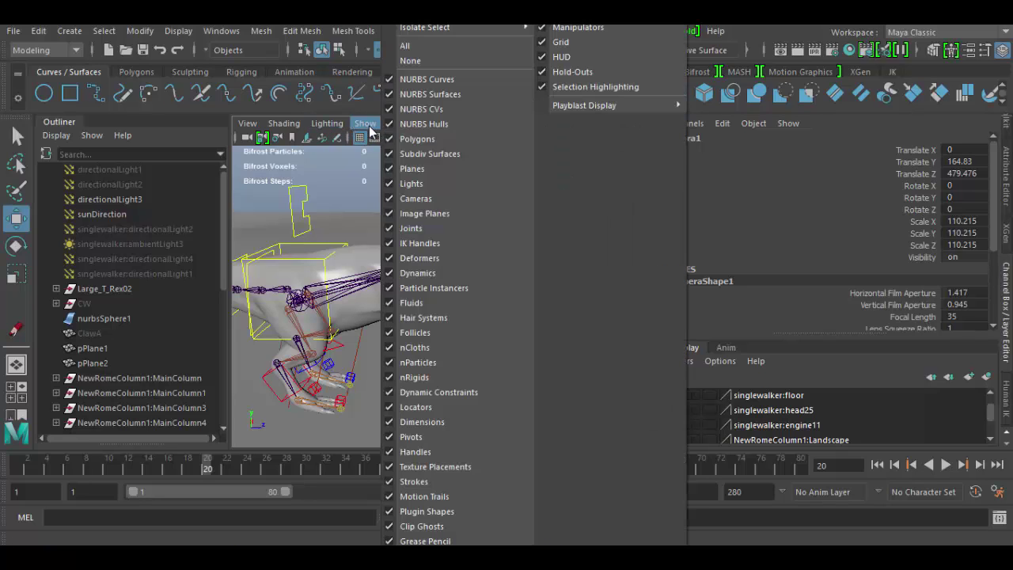
pyautogui.click(427, 61)
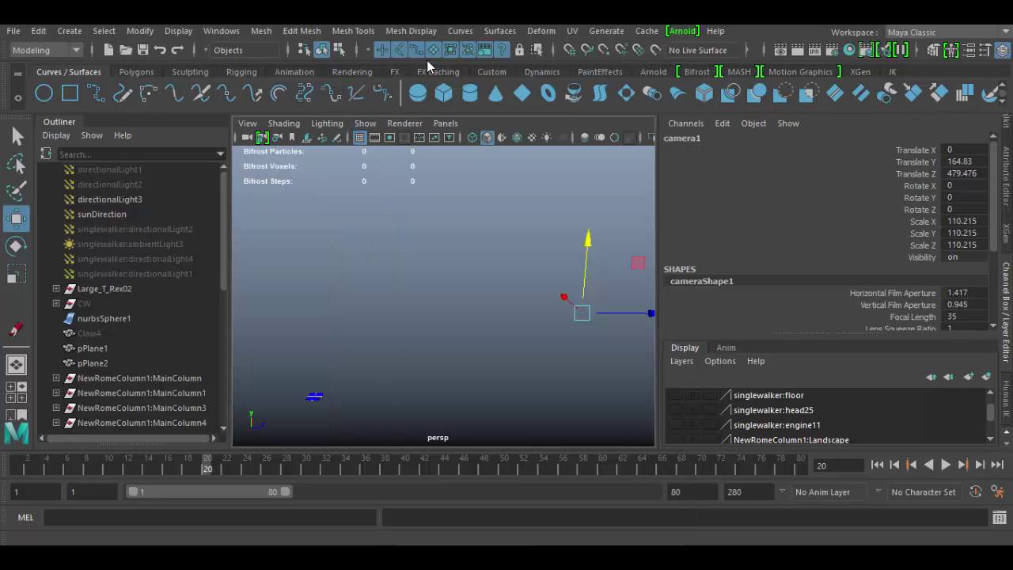
pyautogui.click(370, 124)
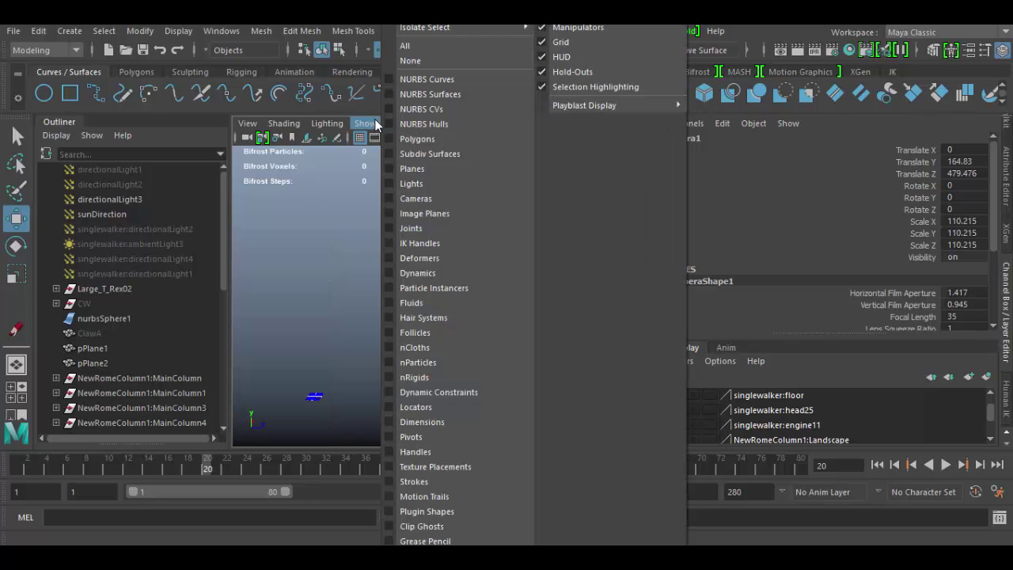
pyautogui.click(430, 142)
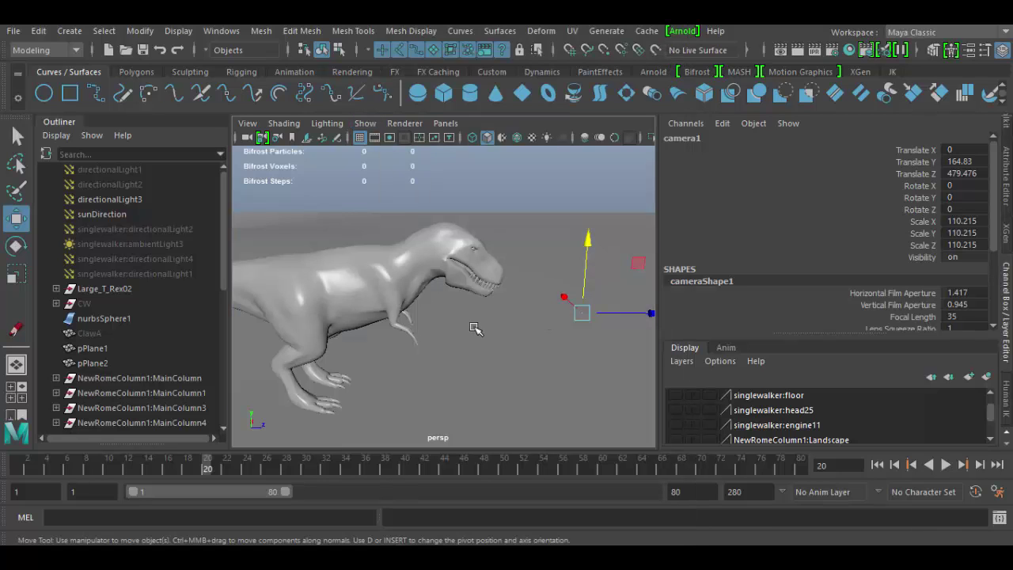
# Step: Show lights and cameras in the perspective view alongside the polygons
pyautogui.keyDown('alt'); pyautogui.moveTo(511, 334); pyautogui.dragTo(443, 261); pyautogui.keyUp('alt')
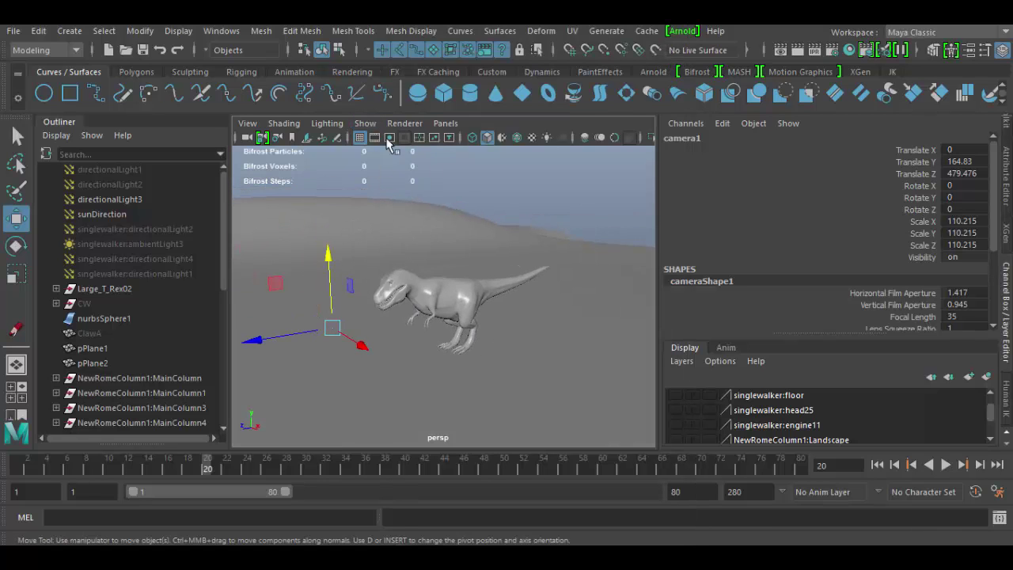
pyautogui.click(364, 124)
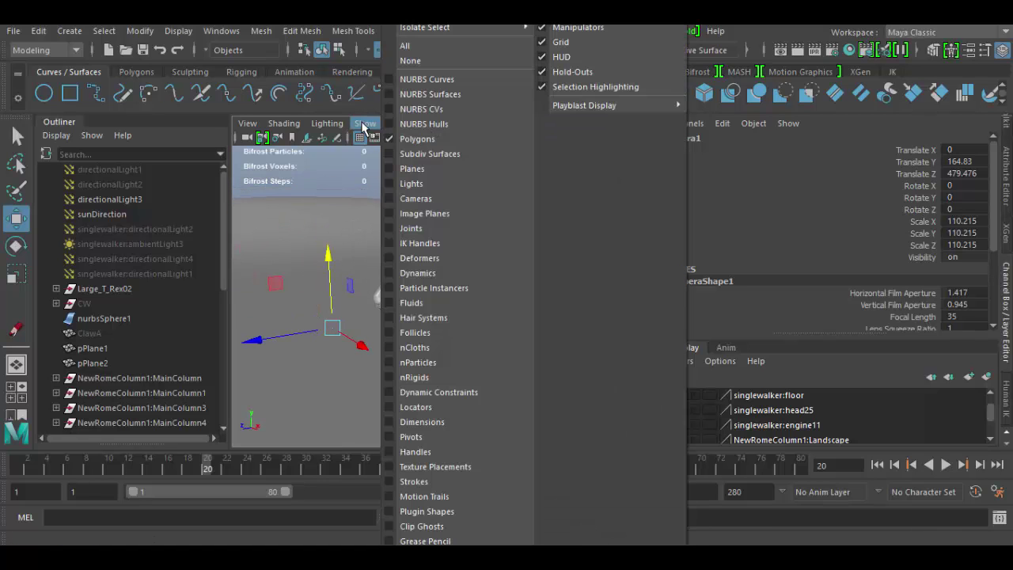
pyautogui.click(407, 185)
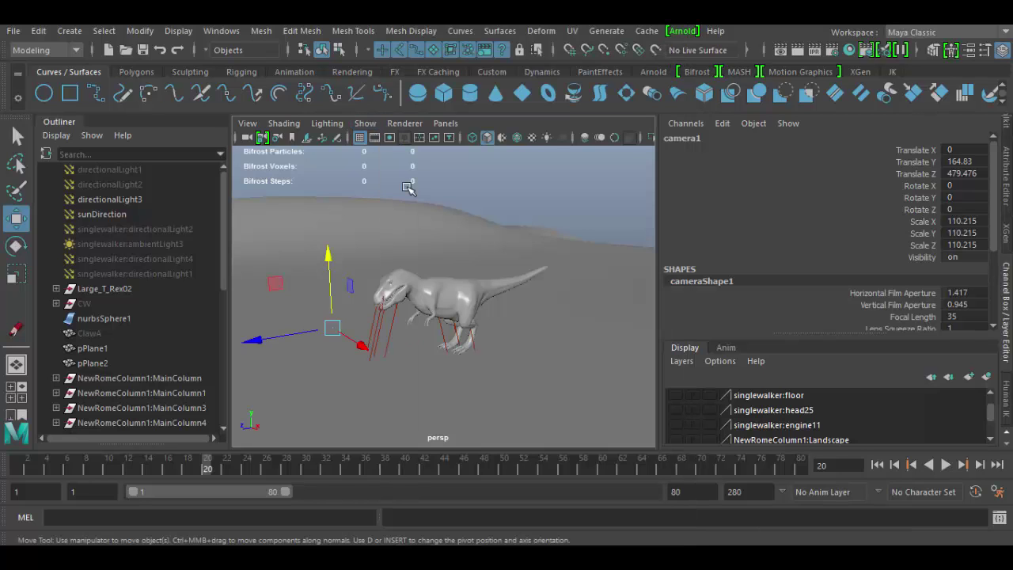
pyautogui.click(365, 123)
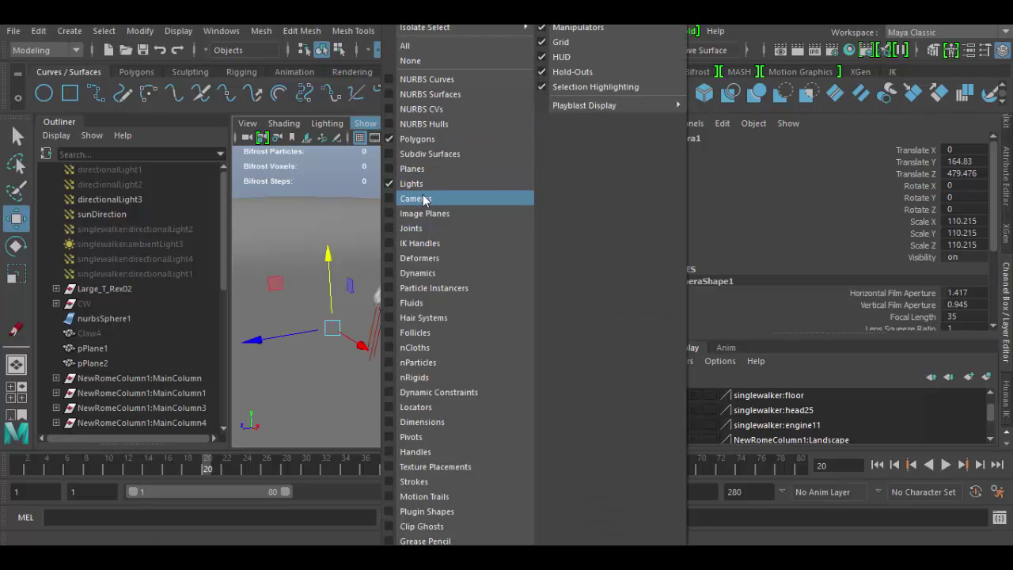
pyautogui.click(416, 198)
pyautogui.keyDown('alt'); pyautogui.moveTo(424, 219); pyautogui.dragTo(455, 340); pyautogui.keyUp('alt')
# Step: Show NURBS curves in the perspective view and select the T-Rex's left leg control
pyautogui.click(365, 124)
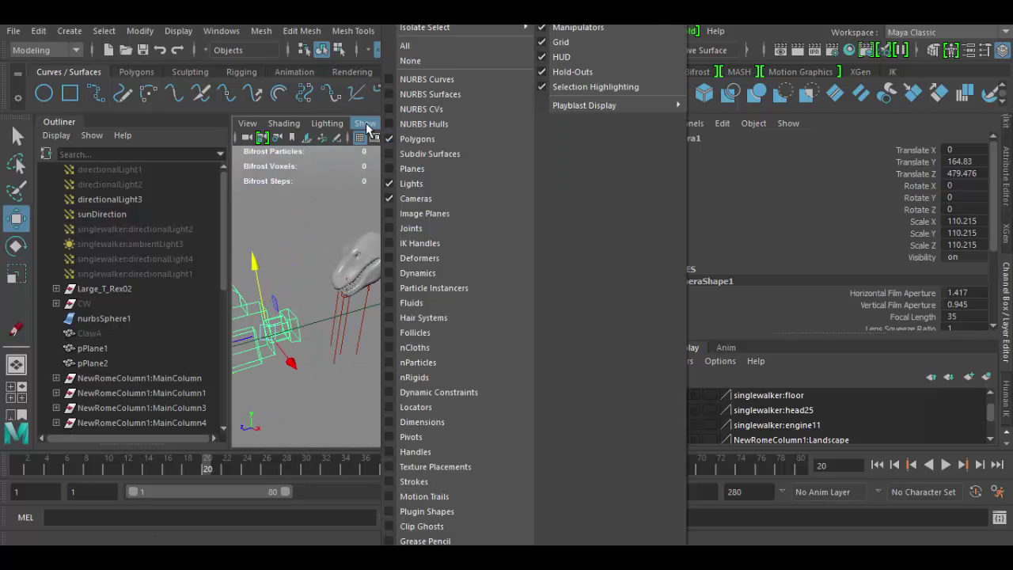
pyautogui.click(423, 80)
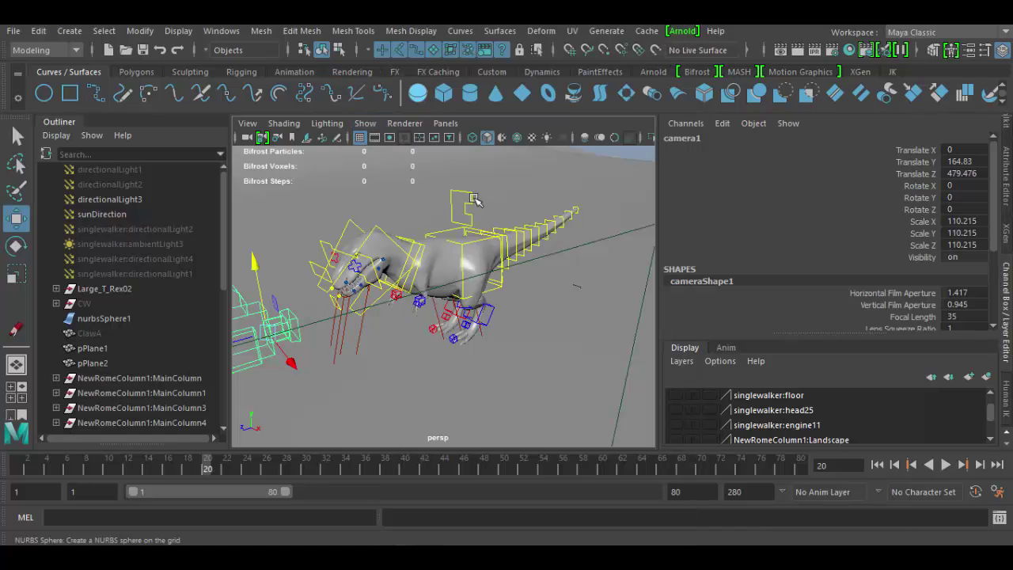
pyautogui.keyDown('alt'); pyautogui.moveTo(475, 262); pyautogui.dragTo(510, 349); pyautogui.keyUp('alt')
pyautogui.click(518, 368)
# Step: Select the T-Rex's polygon mesh and isolate it in the perspective view
pyautogui.click(360, 125)
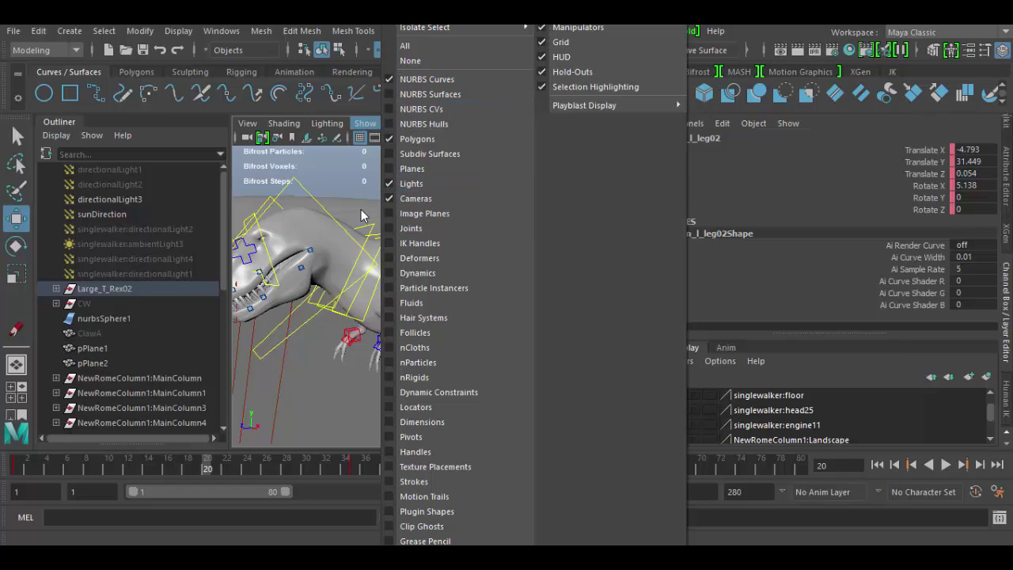
pyautogui.click(312, 237)
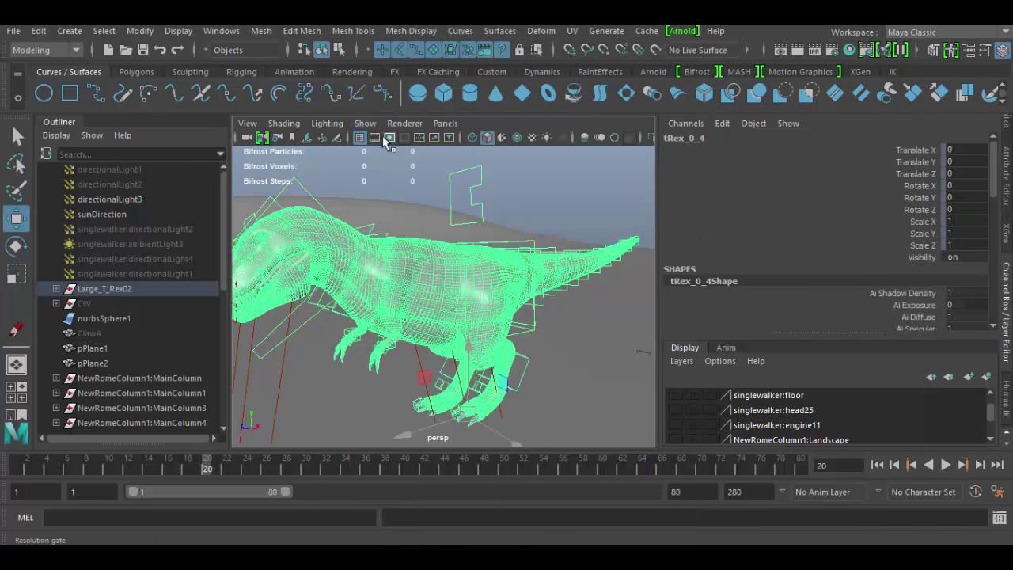
pyautogui.click(365, 123)
pyautogui.moveTo(427, 30)
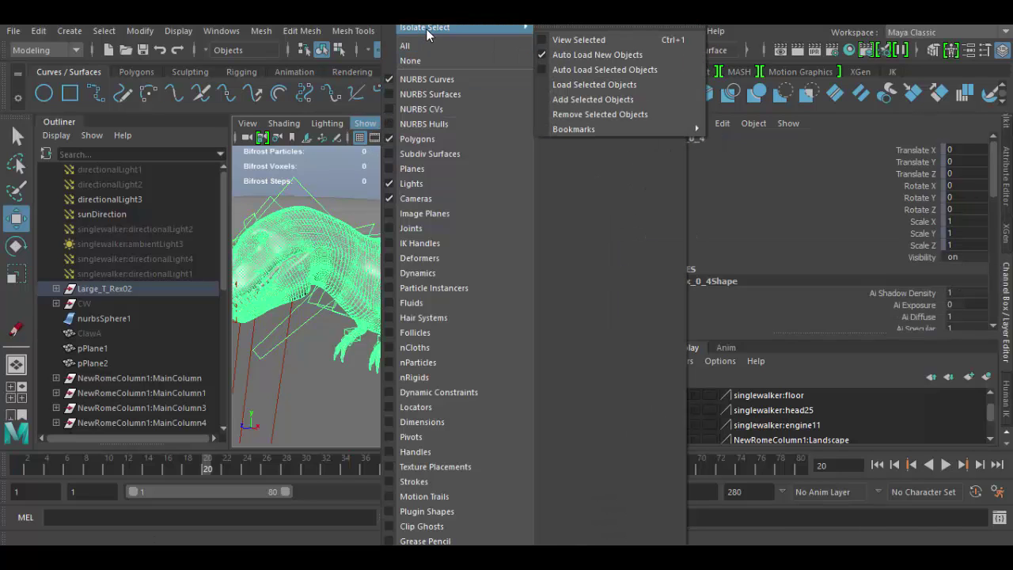
pyautogui.click(589, 40)
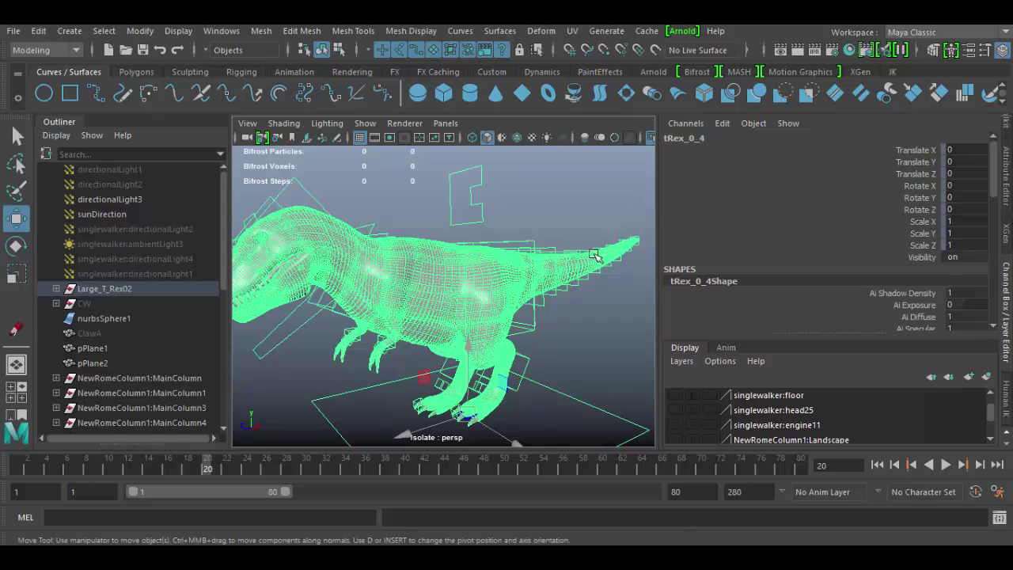
# Step: Hide the NURBS curves in the isolated view so only the T-Rex mesh is displayed
pyautogui.moveTo(596, 256)
pyautogui.keyDown('alt'); pyautogui.mouseDown()
pyautogui.moveTo(437, 270)
pyautogui.moveTo(599, 255)
pyautogui.mouseUp(); pyautogui.keyUp('alt')
pyautogui.scroll(-3, 442, 309)
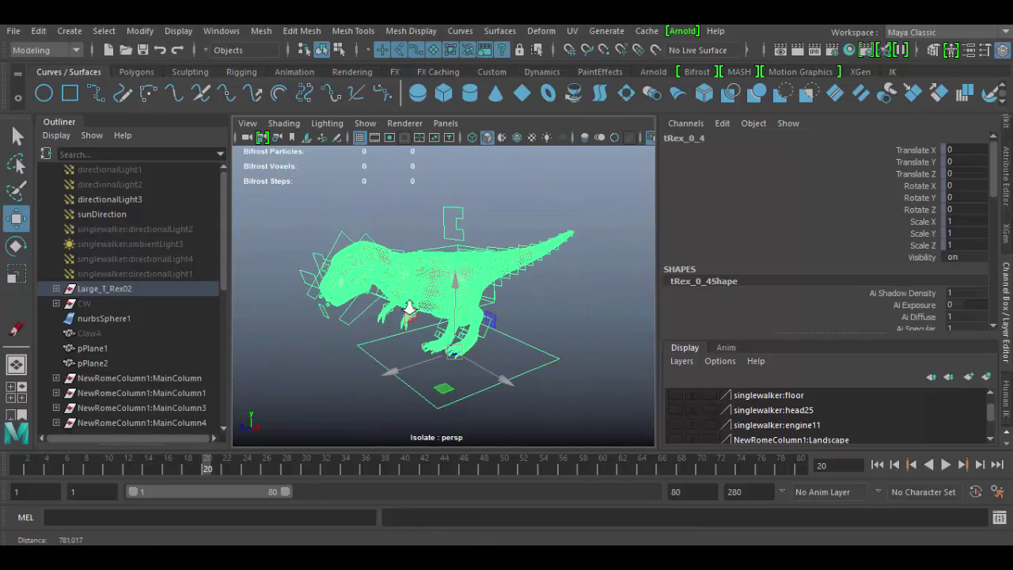
pyautogui.scroll(4, 441, 309)
pyautogui.scroll(2, 441, 308)
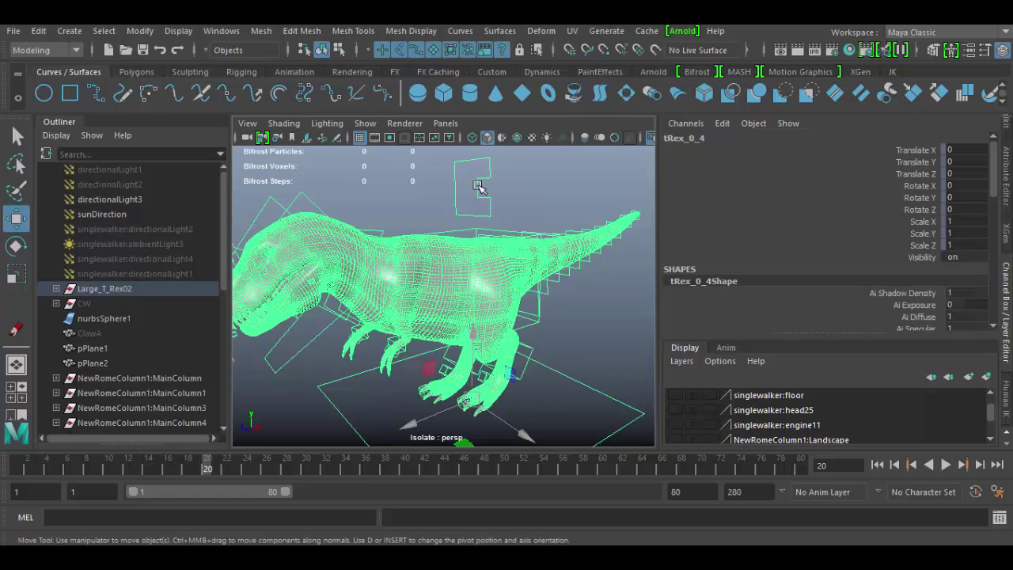
pyautogui.click(364, 124)
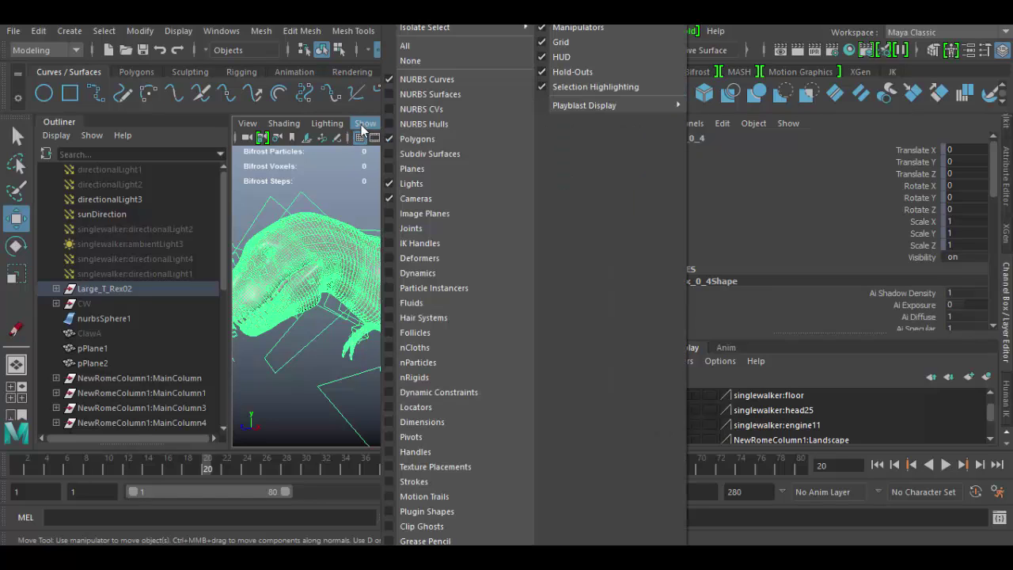
pyautogui.click(425, 79)
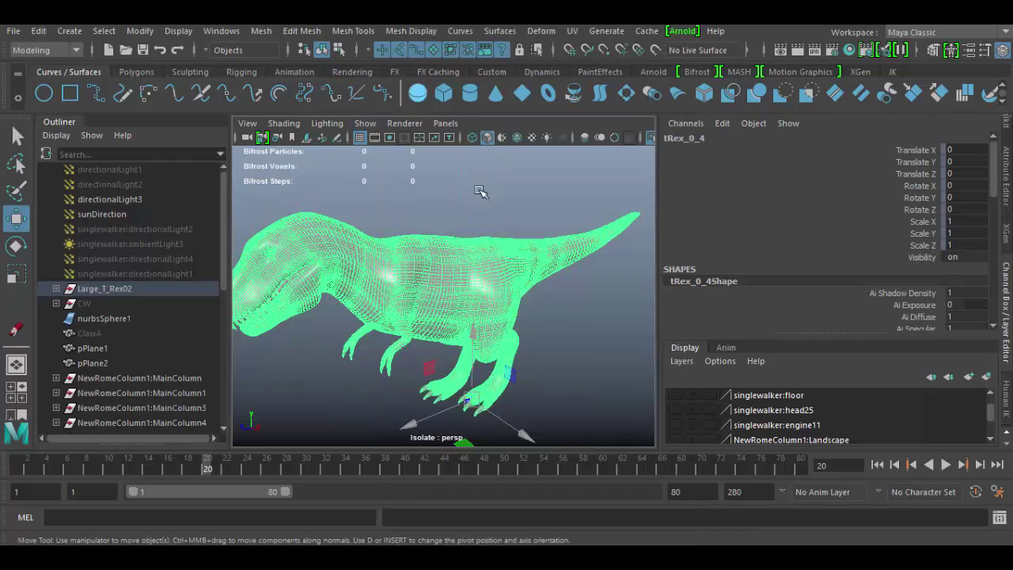
pyautogui.keyDown('alt'); pyautogui.moveTo(560, 307); pyautogui.dragTo(577, 294); pyautogui.keyUp('alt')
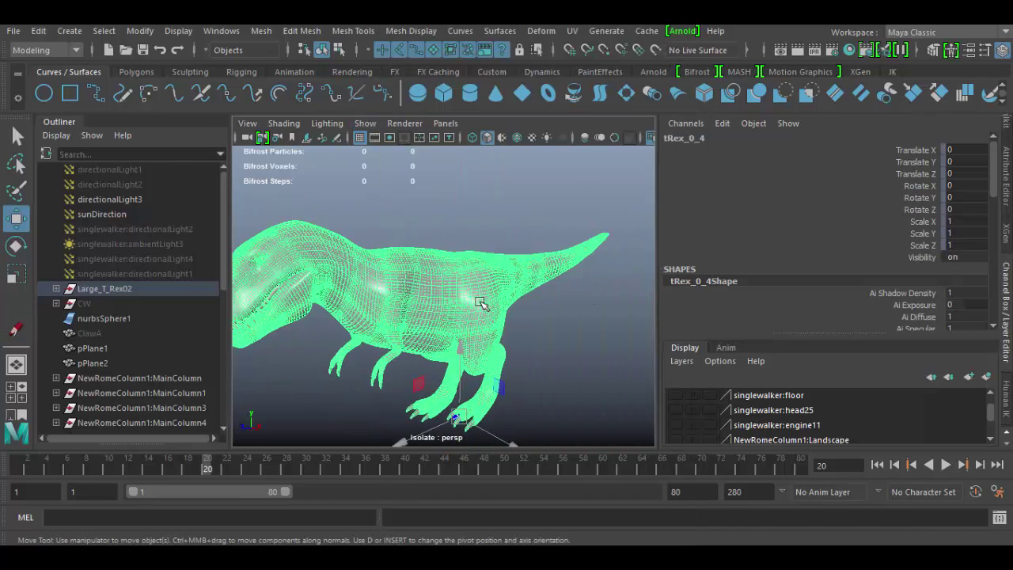
pyautogui.keyDown('alt'); pyautogui.moveTo(481, 301); pyautogui.dragTo(445, 290); pyautogui.keyUp('alt')
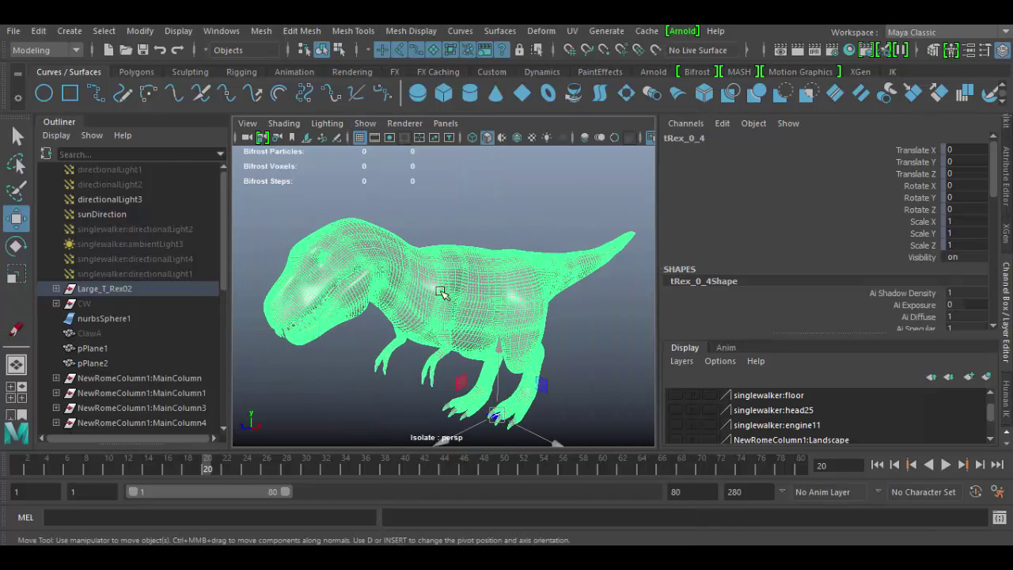
# Step: Turn off Isolate Select to bring back the rest of the scene around the T-Rex
pyautogui.click(365, 125)
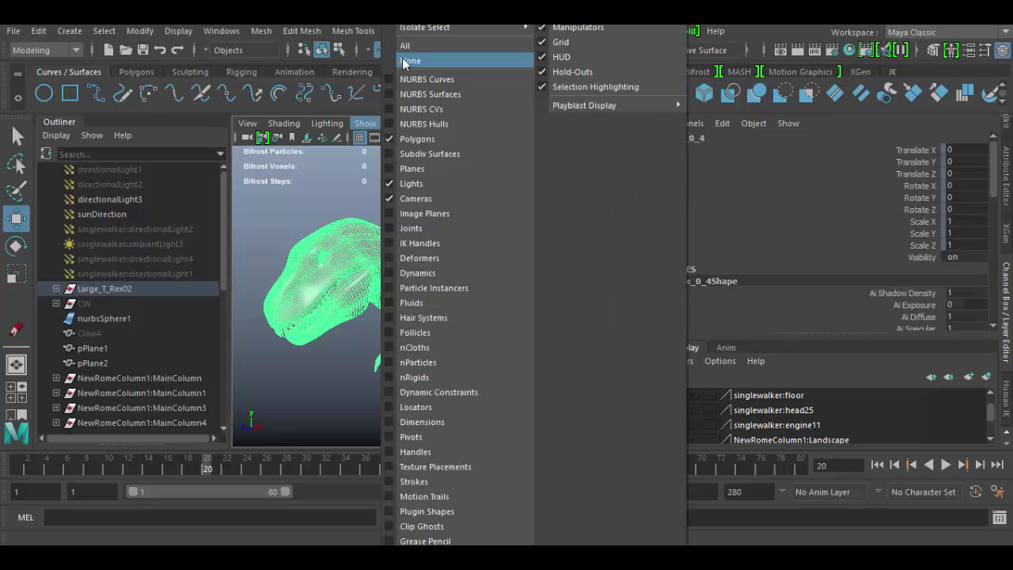
pyautogui.moveTo(506, 28)
pyautogui.click(621, 40)
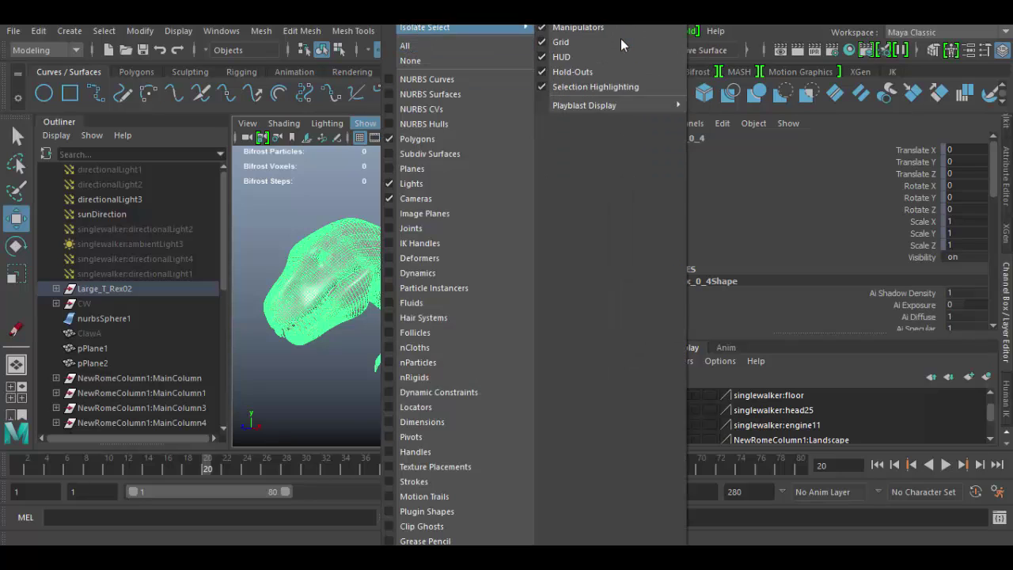
pyautogui.keyDown('alt'); pyautogui.moveTo(464, 267); pyautogui.dragTo(348, 244); pyautogui.keyUp('alt')
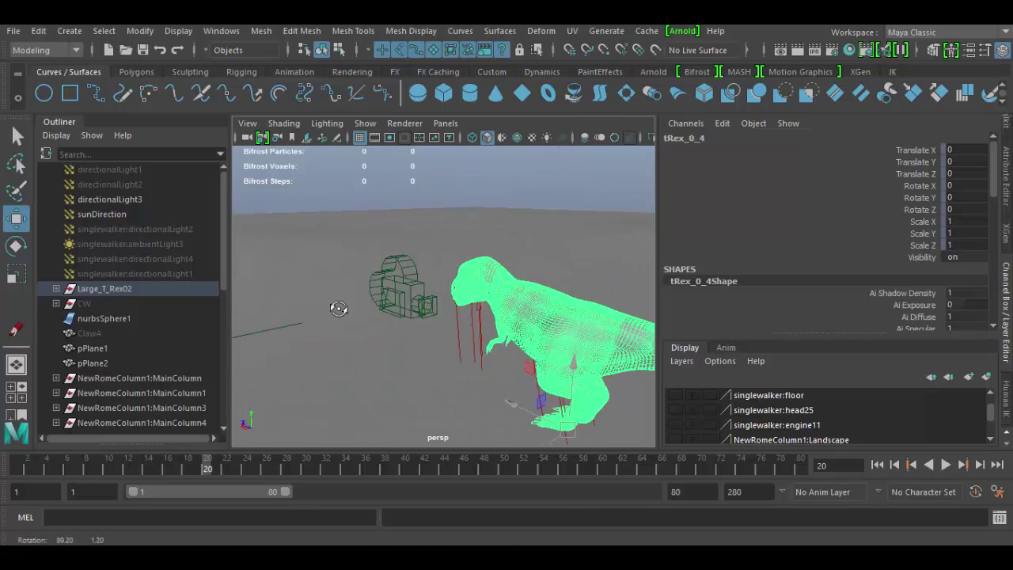
# Step: Show all object types in the perspective view and select the T-Rex's left shoulder joint
pyautogui.click(361, 124)
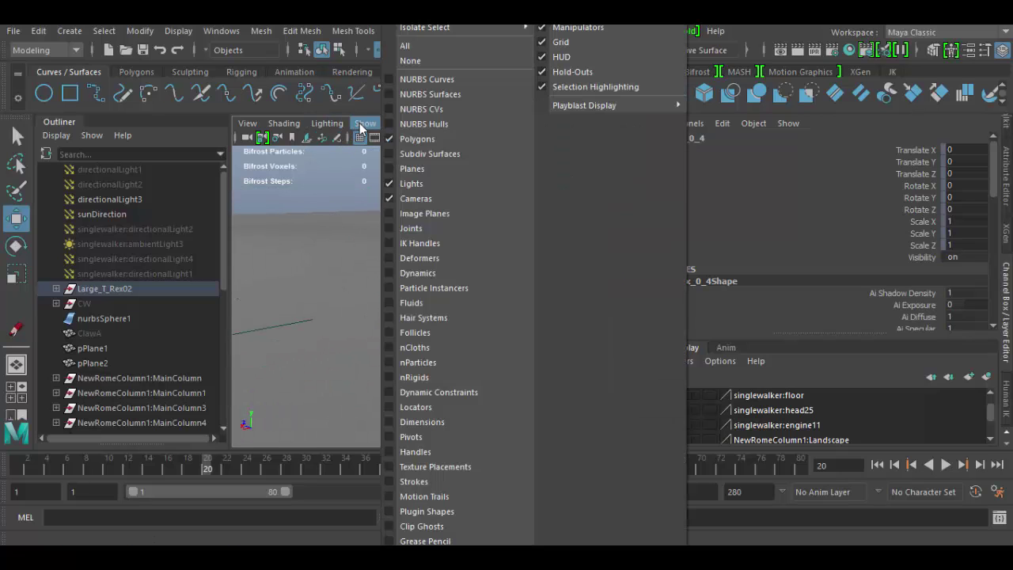
pyautogui.click(417, 46)
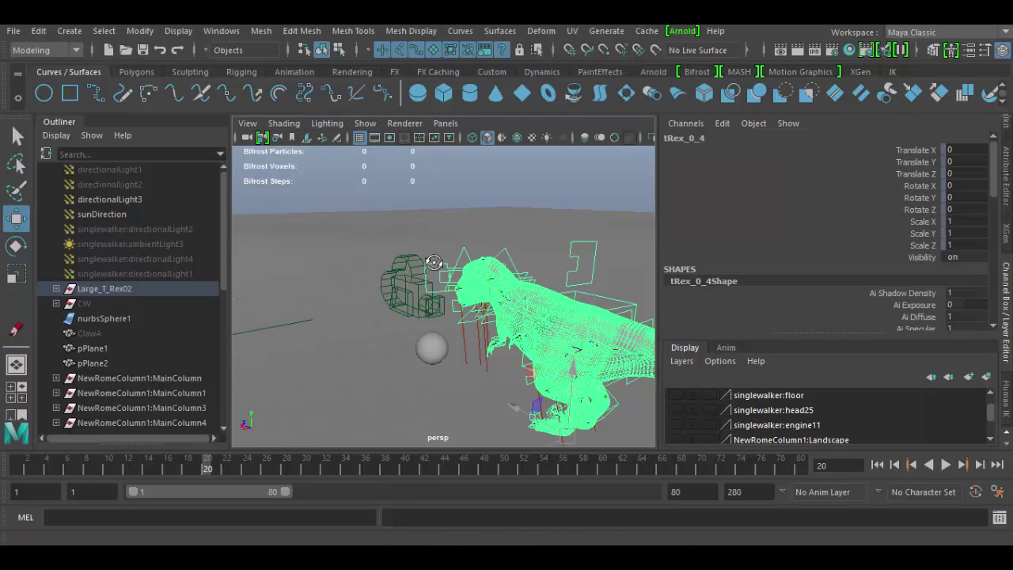
pyautogui.keyDown('alt'); pyautogui.moveTo(378, 264); pyautogui.dragTo(574, 240); pyautogui.keyUp('alt')
pyautogui.keyDown('alt'); pyautogui.moveTo(487, 276); pyautogui.dragTo(560, 329, button='right'); pyautogui.keyUp('alt')
pyautogui.click(405, 311)
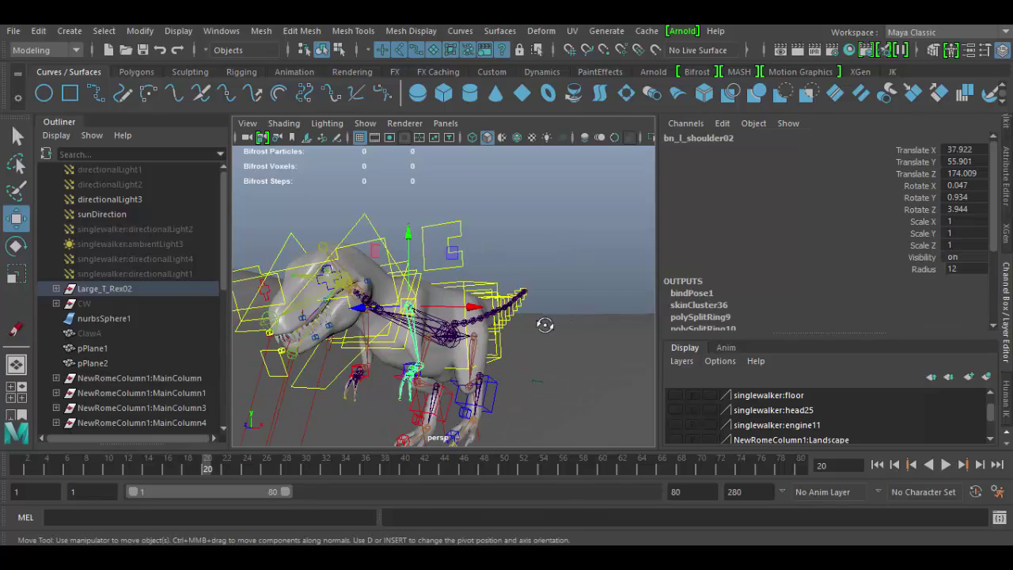
pyautogui.keyDown('alt'); pyautogui.moveTo(545, 324); pyautogui.dragTo(455, 346); pyautogui.keyUp('alt')
pyautogui.keyDown('alt'); pyautogui.moveTo(549, 282); pyautogui.dragTo(452, 281, button='middle'); pyautogui.keyUp('alt')
pyautogui.keyDown('alt'); pyautogui.moveTo(452, 282); pyautogui.dragTo(402, 276, button='right'); pyautogui.keyUp('alt')
pyautogui.keyDown('alt'); pyautogui.moveTo(436, 321); pyautogui.dragTo(448, 340); pyautogui.keyUp('alt')
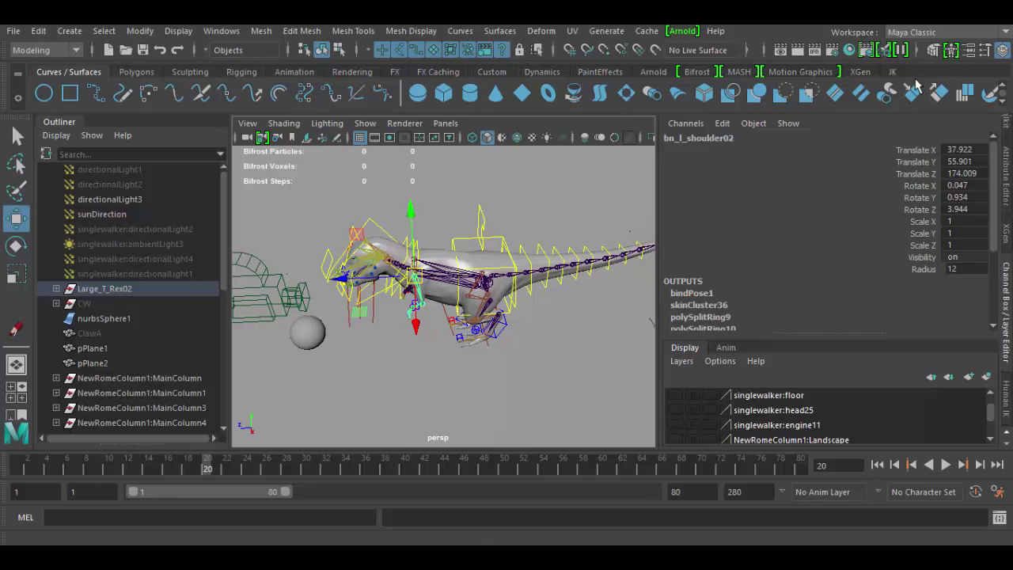
# Step: Look through the XGen, PaintEffects, MASH, Motion Graphics and Rigging shelves and switch to the Custom shelf
pyautogui.click(861, 72)
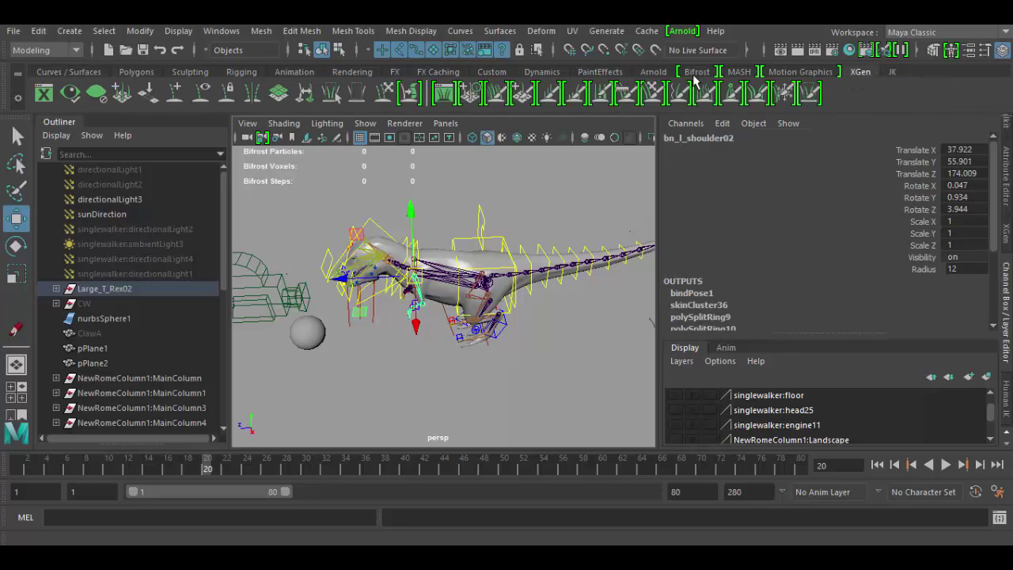
pyautogui.click(598, 73)
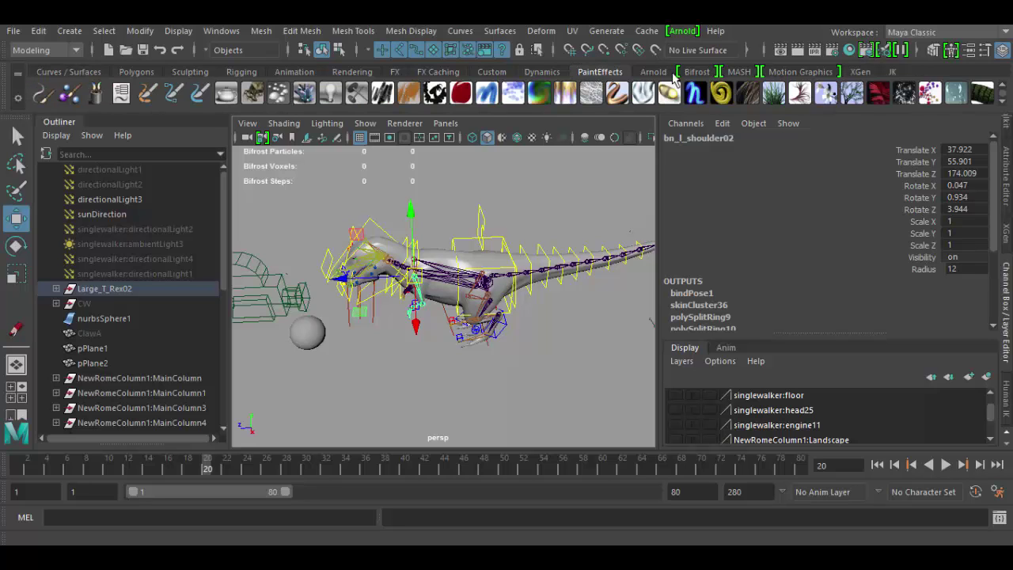
pyautogui.click(738, 72)
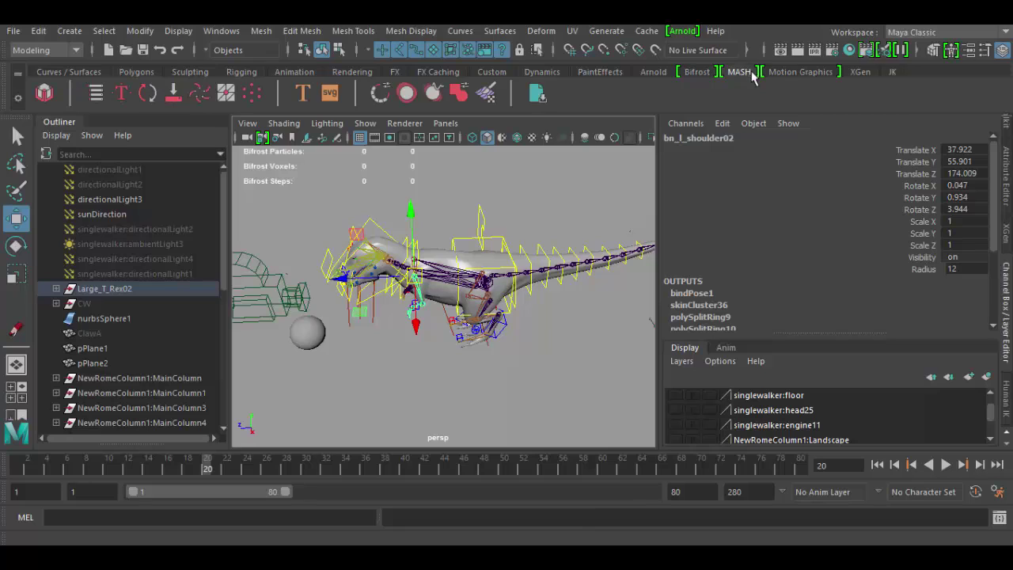
pyautogui.click(794, 72)
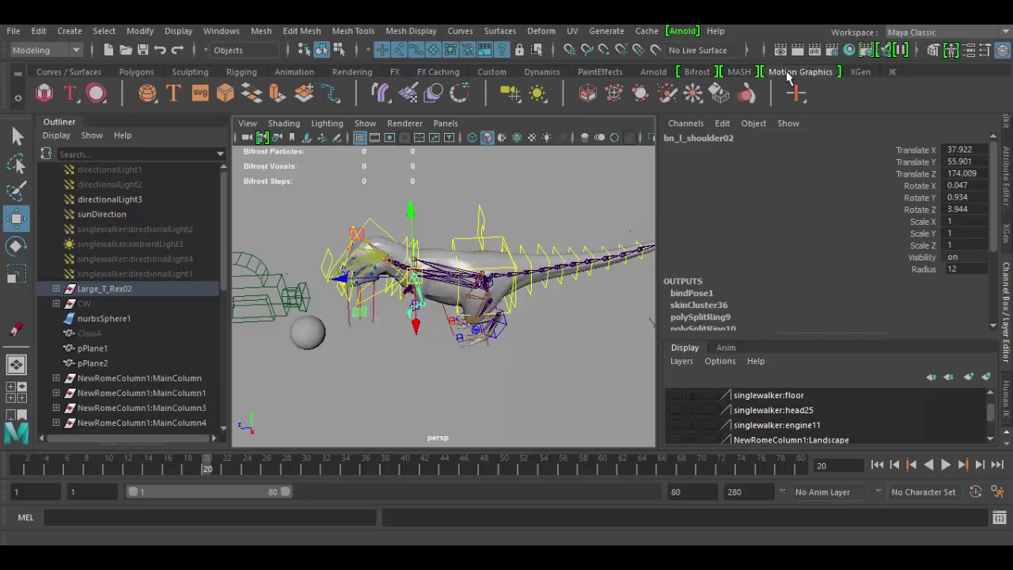
pyautogui.click(240, 72)
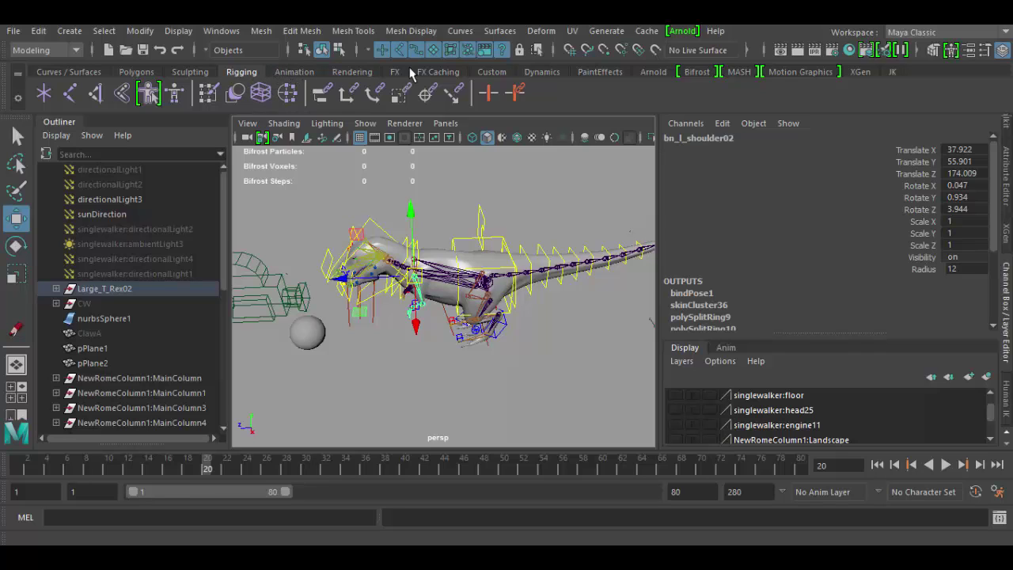
pyautogui.click(492, 72)
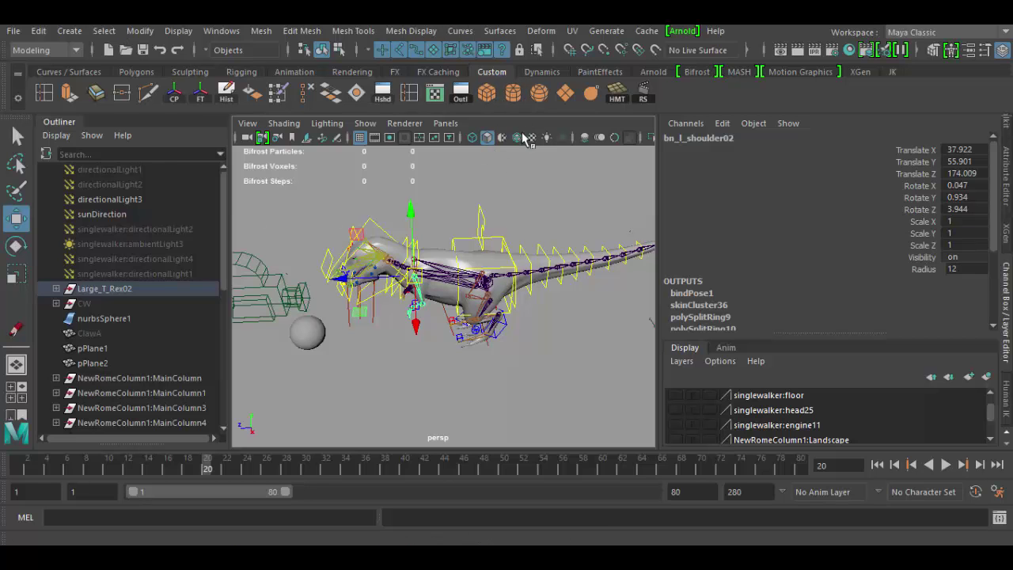
pyautogui.keyDown('alt'); pyautogui.moveTo(541, 178); pyautogui.dragTo(567, 260, button='right'); pyautogui.keyUp('alt')
pyautogui.keyDown('alt'); pyautogui.moveTo(570, 217); pyautogui.dragTo(449, 236, button='middle'); pyautogui.keyUp('alt')
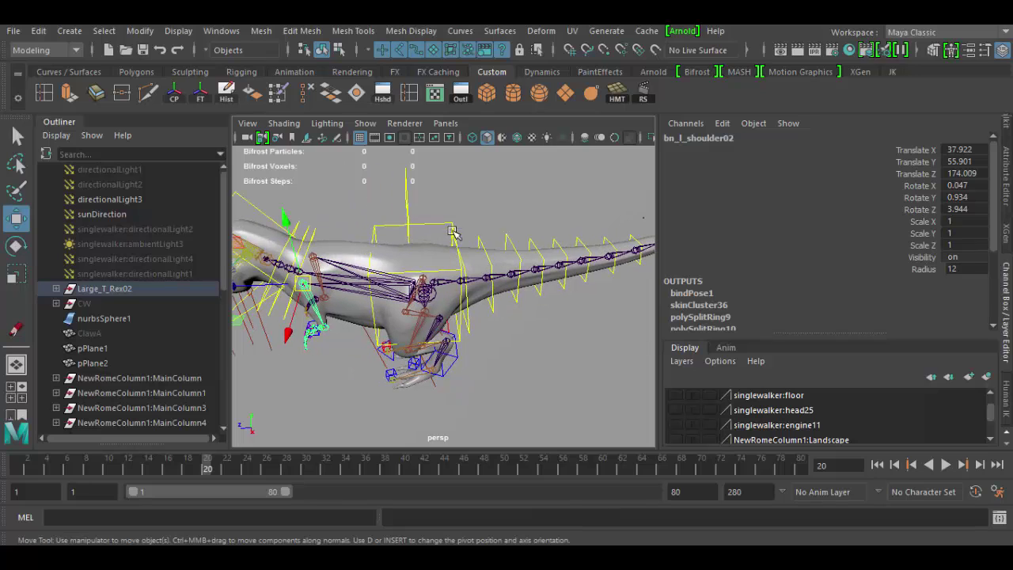
pyautogui.click(17, 77)
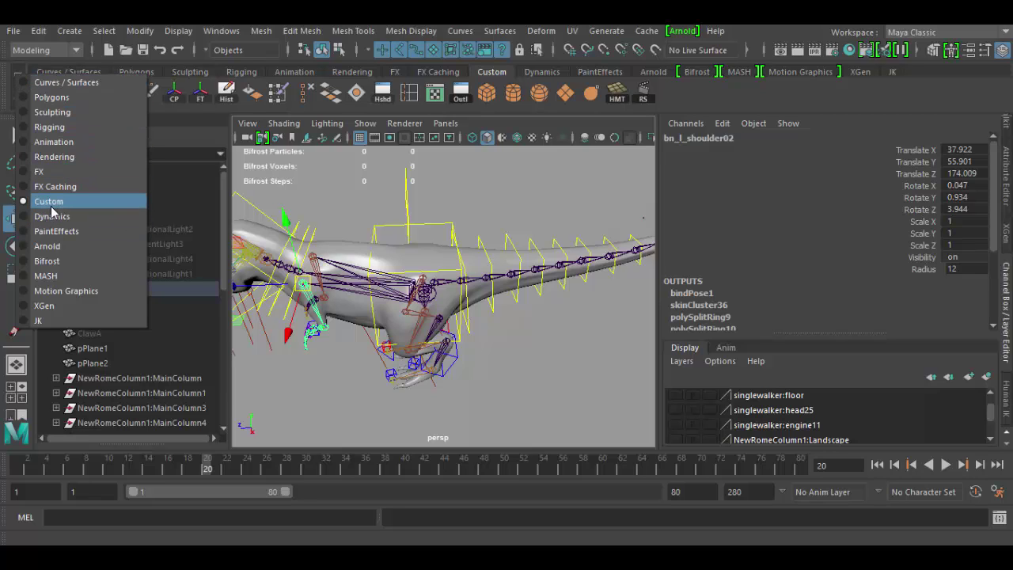
pyautogui.click(492, 70)
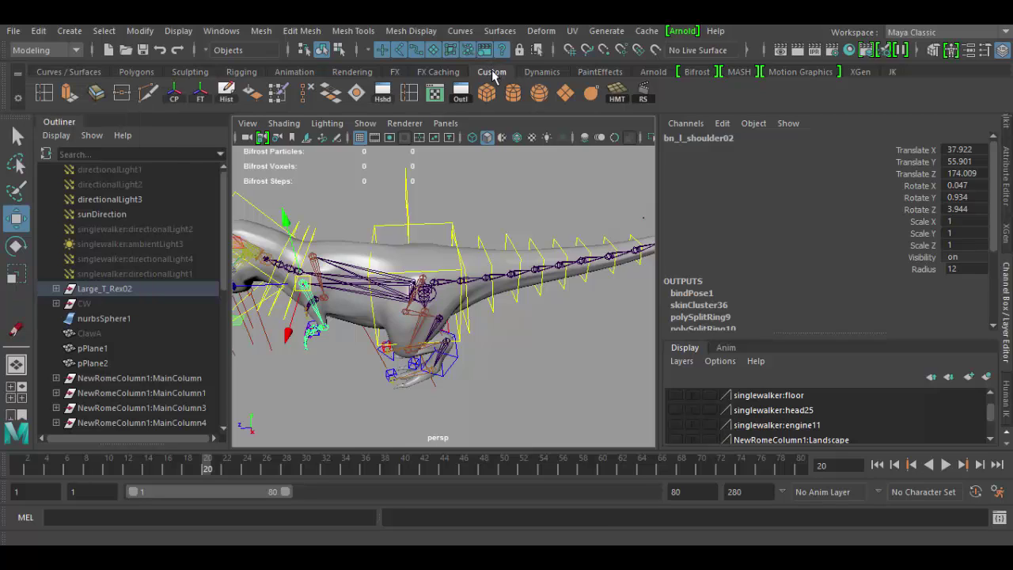
# Step: Hide the shelf tabs, show them again and look over the other shelf options
pyautogui.click(19, 102)
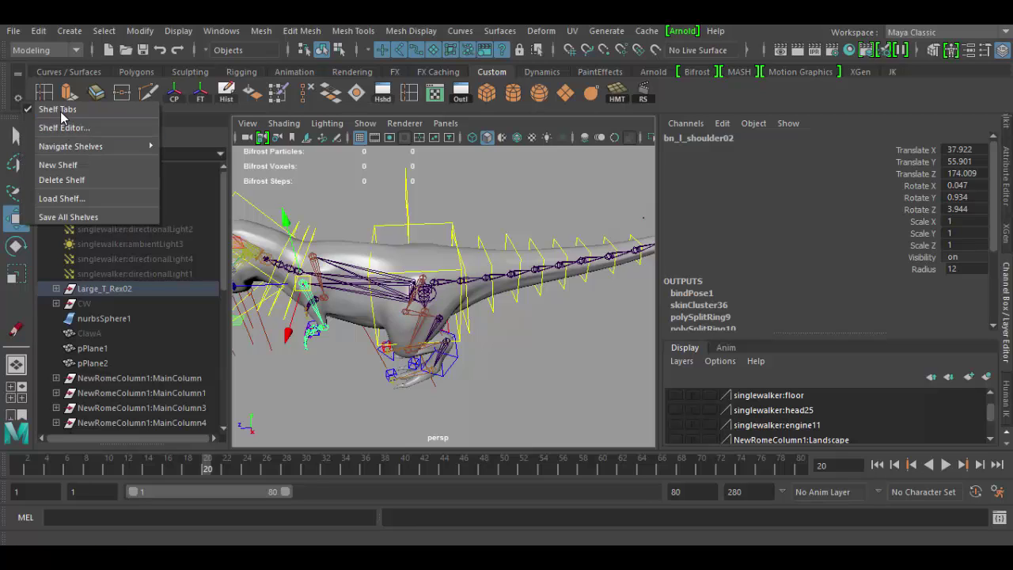
pyautogui.click(58, 109)
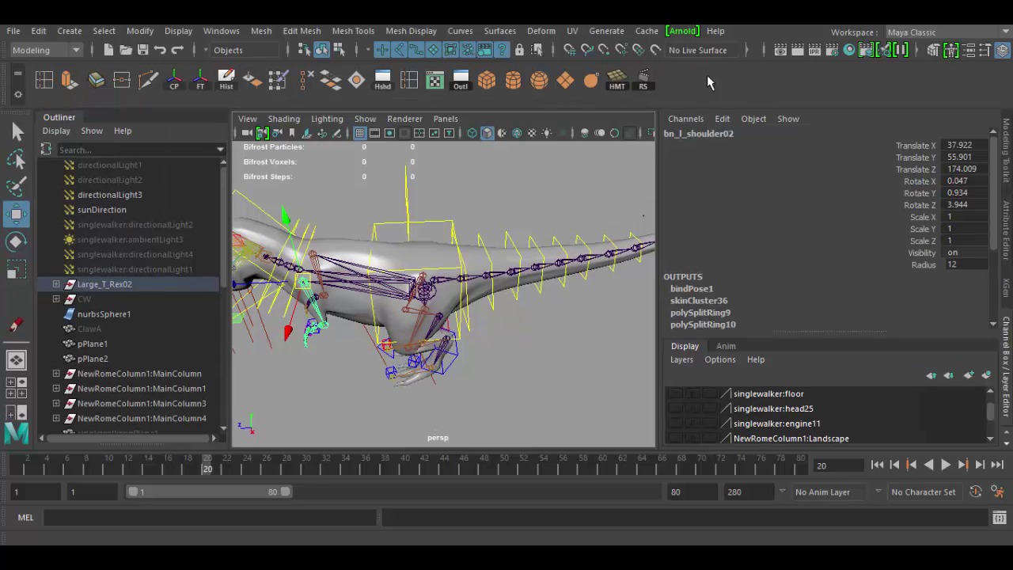
pyautogui.click(17, 94)
pyautogui.click(48, 101)
pyautogui.click(19, 100)
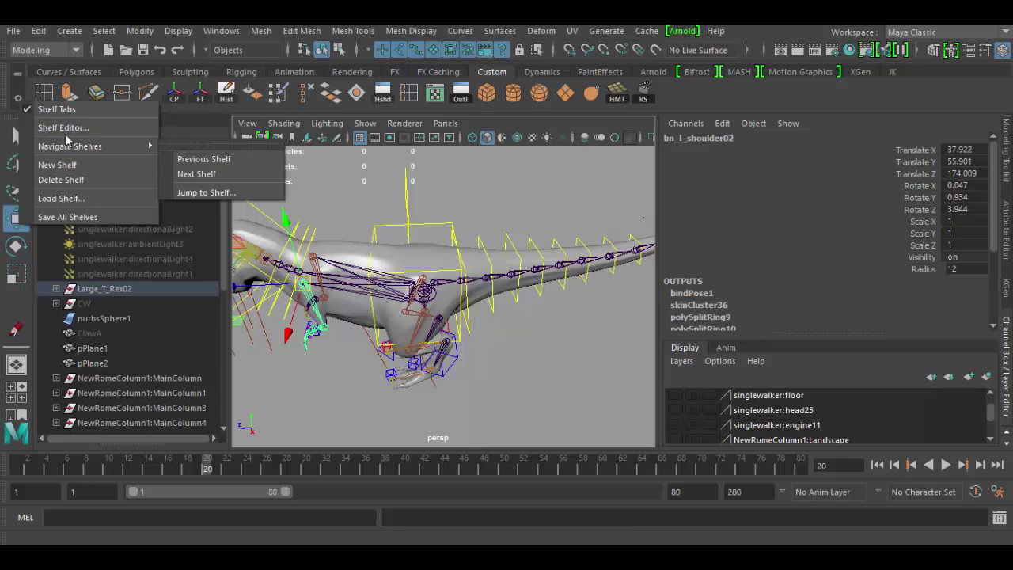
pyautogui.click(519, 184)
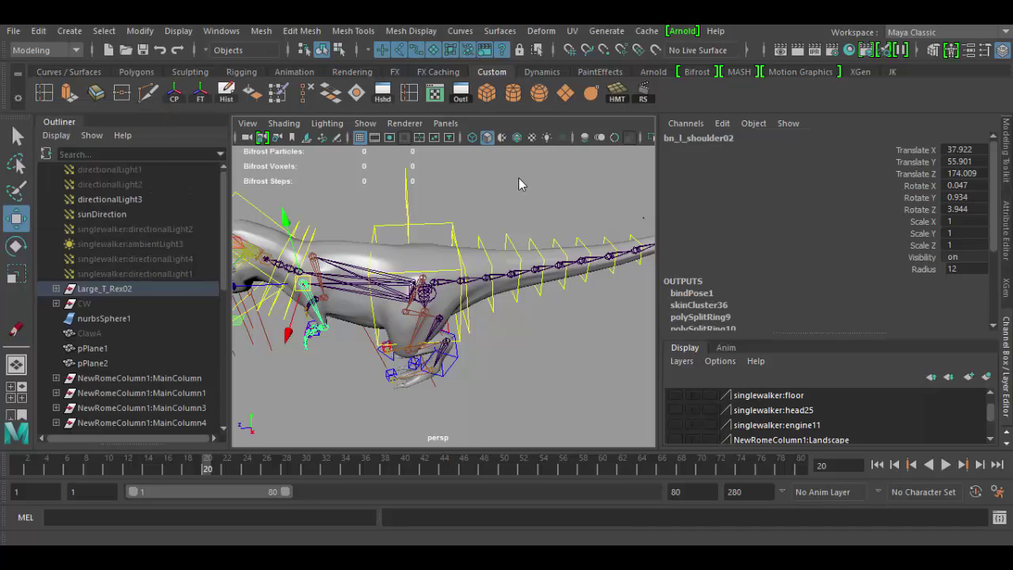
# Step: Create a polygon cube, move it about 248 cm along X and scale it uniformly to about 247
pyautogui.click(520, 183)
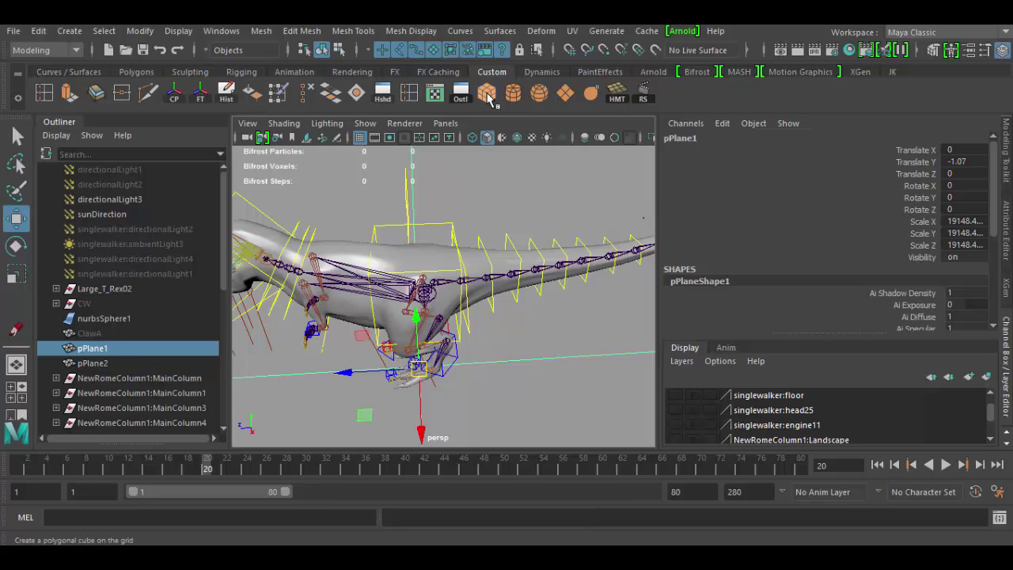
pyautogui.click(489, 98)
pyautogui.keyDown('alt'); pyautogui.moveTo(565, 208); pyautogui.dragTo(308, 189, button='middle'); pyautogui.keyUp('alt')
pyautogui.keyDown('alt'); pyautogui.moveTo(395, 249); pyautogui.dragTo(307, 389); pyautogui.keyUp('alt')
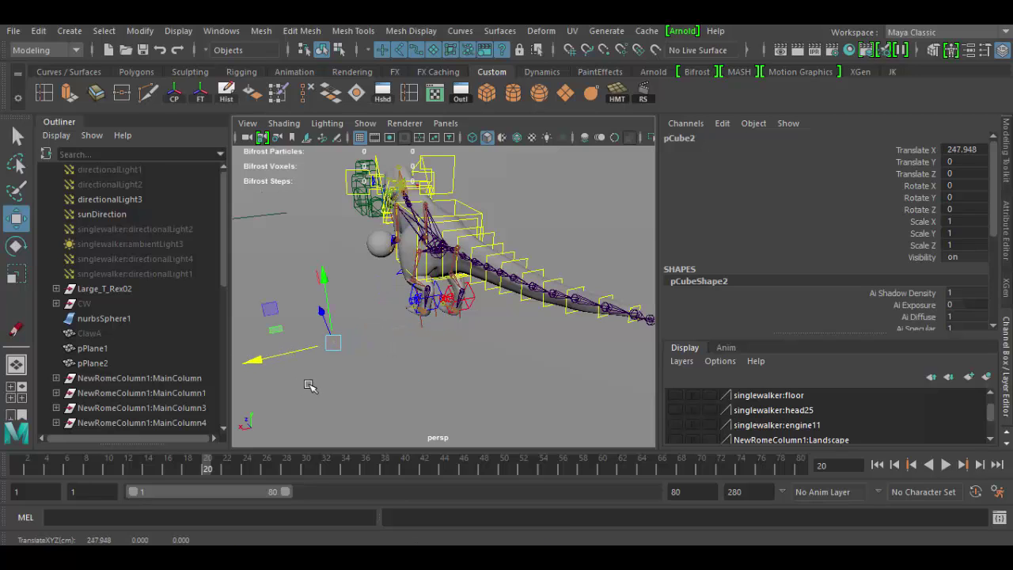
pyautogui.press('r')
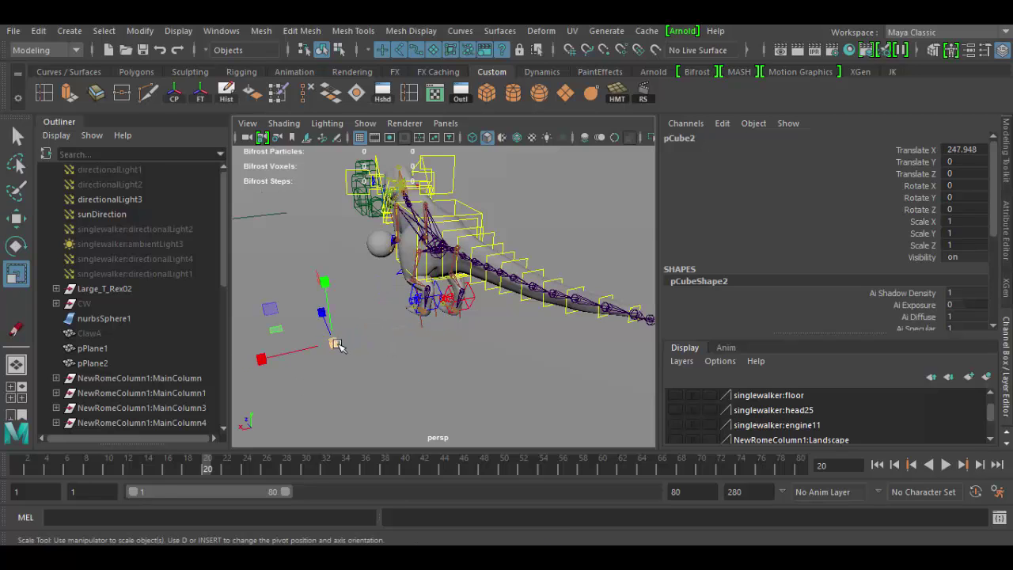
pyautogui.moveTo(334, 341); pyautogui.dragTo(396, 372)
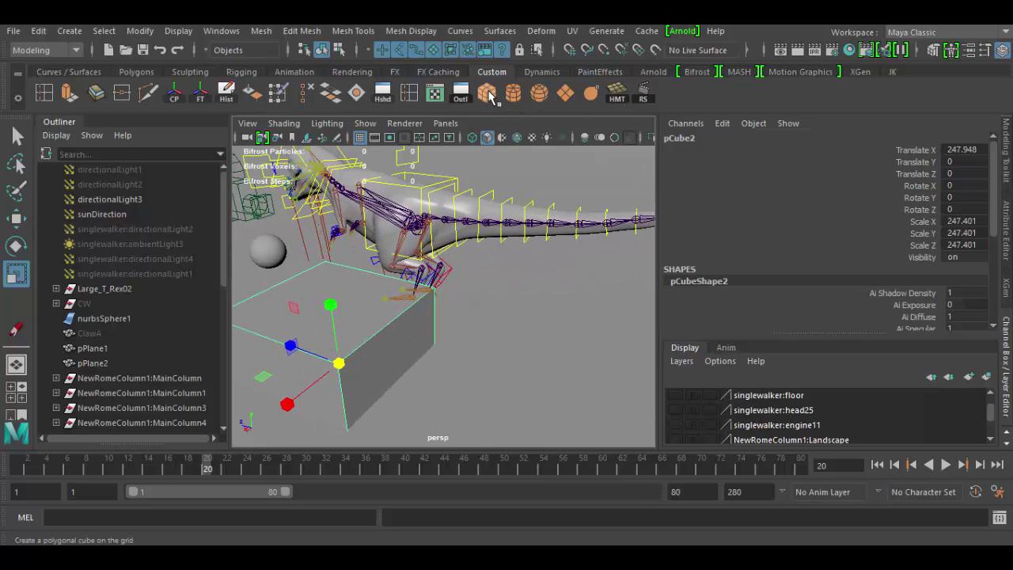
# Step: Create a polygon cube with height 0.5 and 7 width, 8 height and 9 depth divisions, keeping its options open
pyautogui.doubleClick(487, 95)
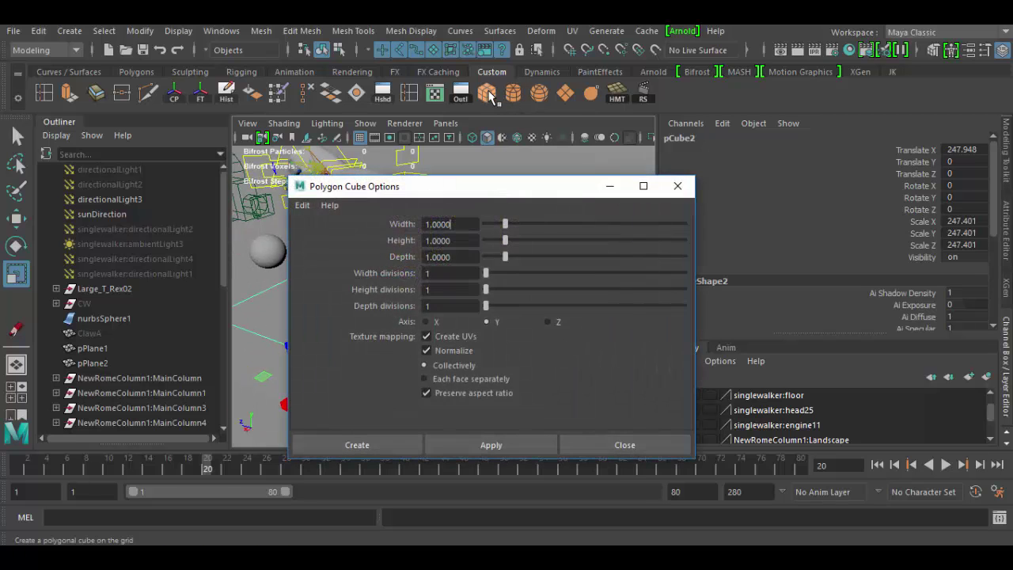
pyautogui.moveTo(530, 186); pyautogui.dragTo(815, 163)
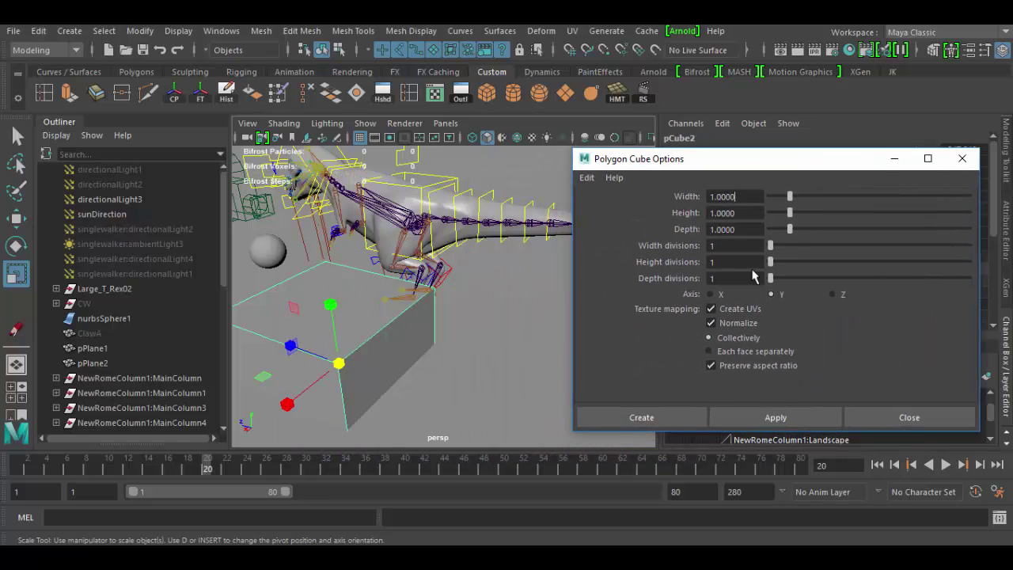
pyautogui.moveTo(770, 246); pyautogui.dragTo(802, 278)
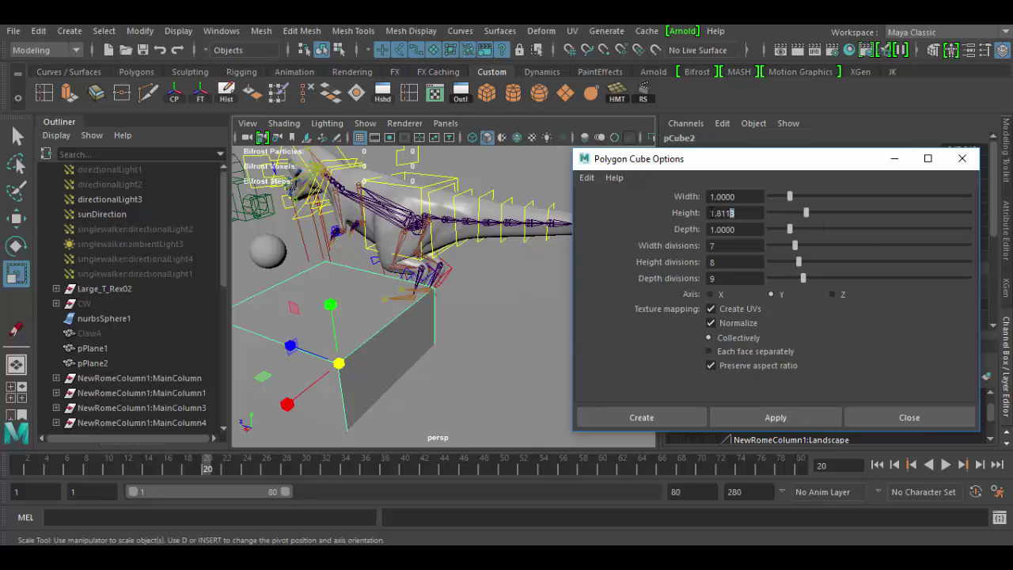
pyautogui.moveTo(733, 212); pyautogui.dragTo(684, 216)
pyautogui.press('BackSpace')
pyautogui.write('.5')
pyautogui.press('Tab')
pyautogui.click(774, 417)
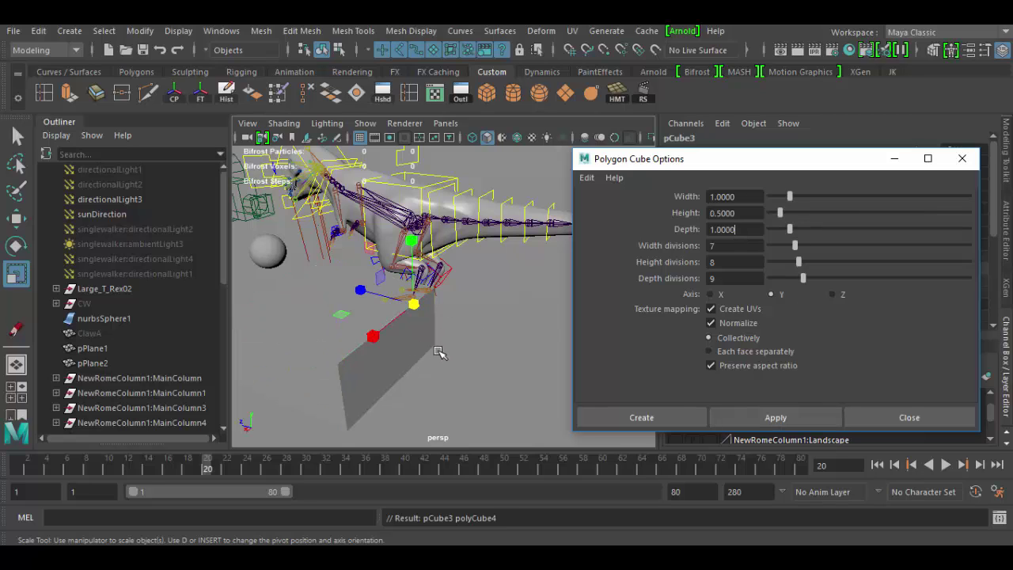
# Step: Scale up the subdivided cube and move it beside the first cube near the T-Rex's feet
pyautogui.keyDown('alt'); pyautogui.moveTo(485, 348); pyautogui.dragTo(451, 337); pyautogui.keyUp('alt')
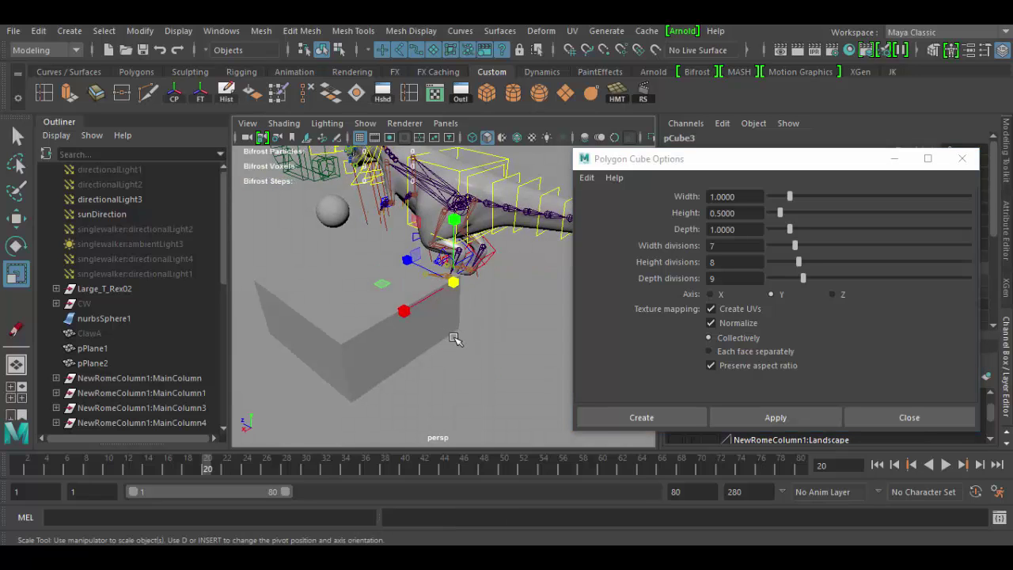
pyautogui.press('w')
pyautogui.moveTo(407, 271); pyautogui.dragTo(536, 271)
pyautogui.press('r')
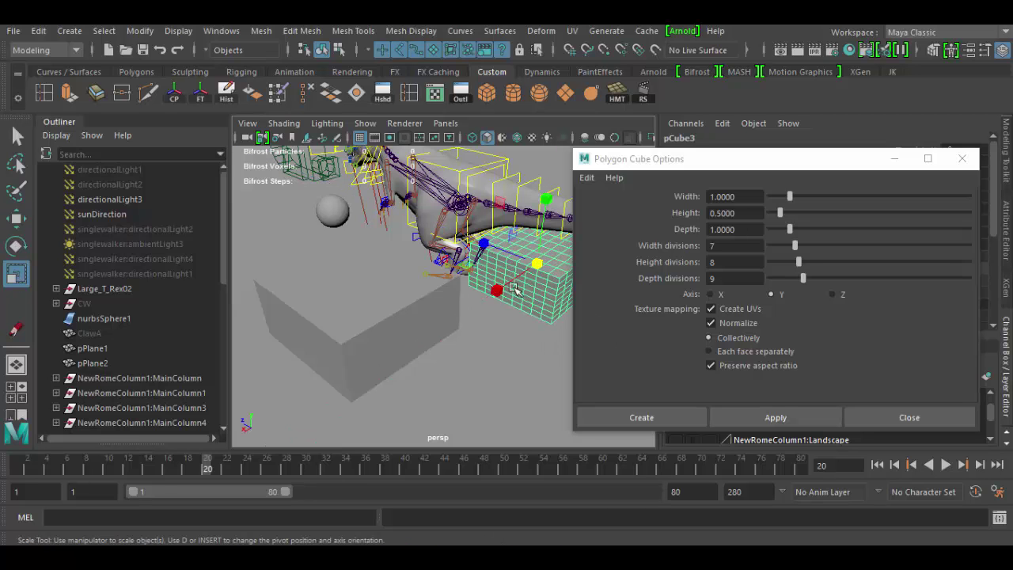
pyautogui.keyDown('alt'); pyautogui.moveTo(543, 345); pyautogui.dragTo(462, 351); pyautogui.keyUp('alt')
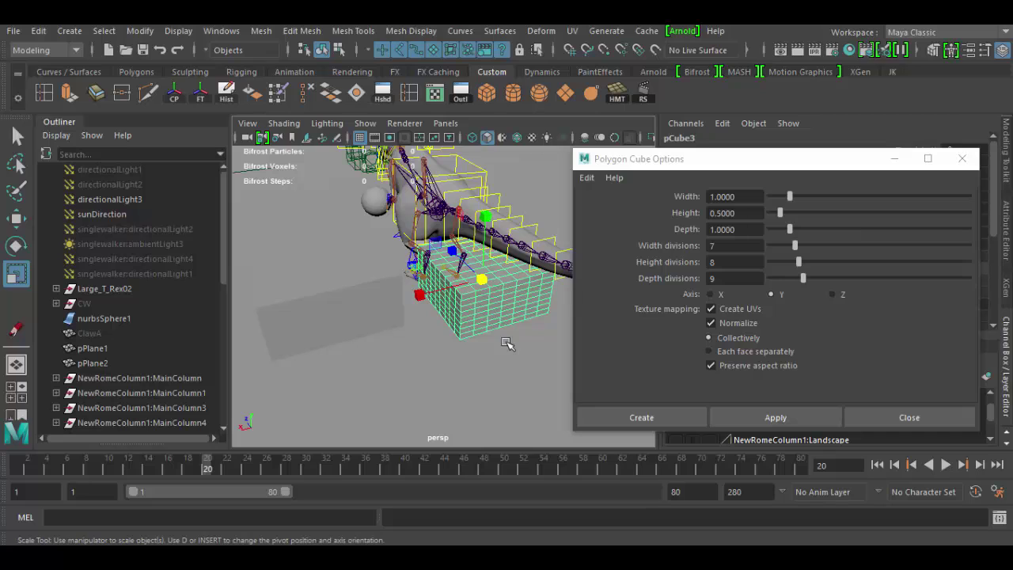
# Step: Create a third polygon cube with default settings, move it about 200 cm along X and -224 cm along Z, and scale it up uniformly
pyautogui.hotkey('ctrl', 'z')
pyautogui.press('w')
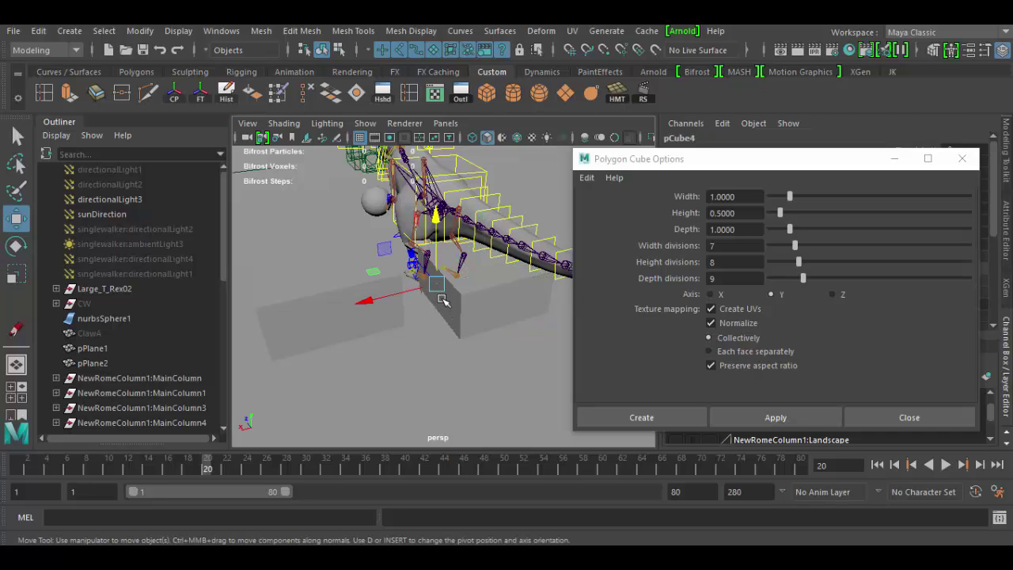
pyautogui.moveTo(411, 294); pyautogui.dragTo(324, 314)
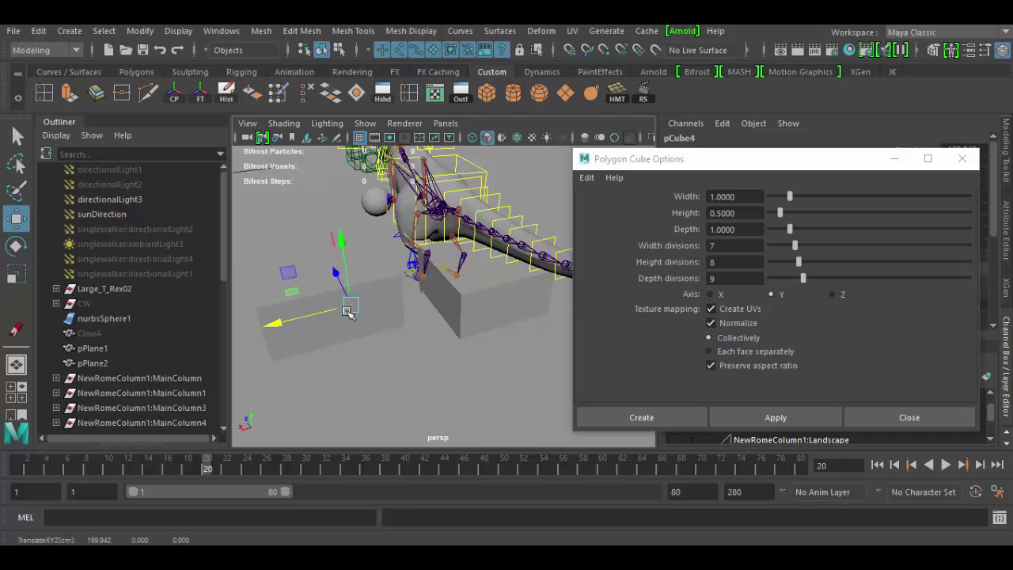
pyautogui.moveTo(335, 273); pyautogui.dragTo(380, 342)
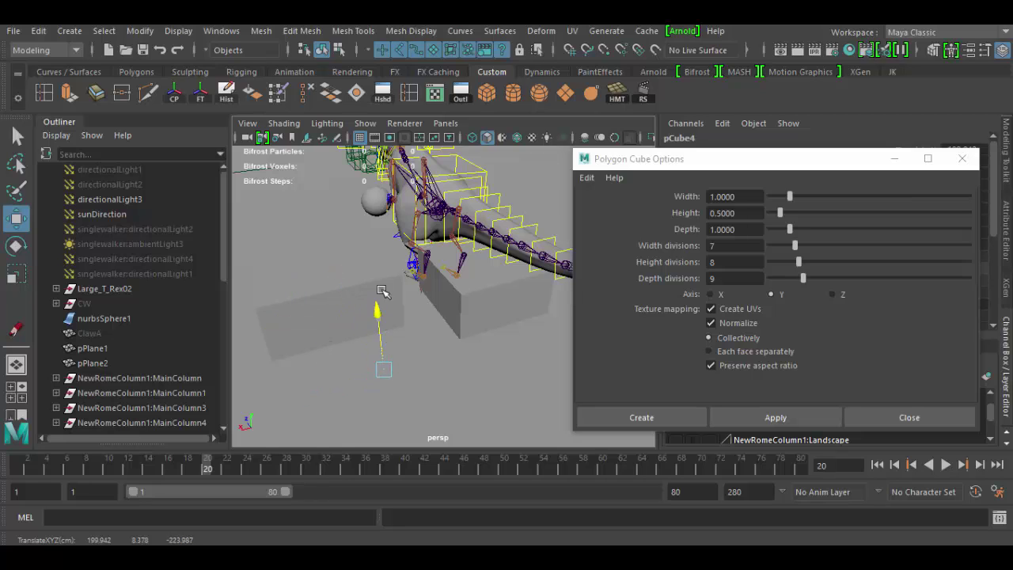
pyautogui.moveTo(386, 284); pyautogui.dragTo(388, 220)
pyautogui.press('r')
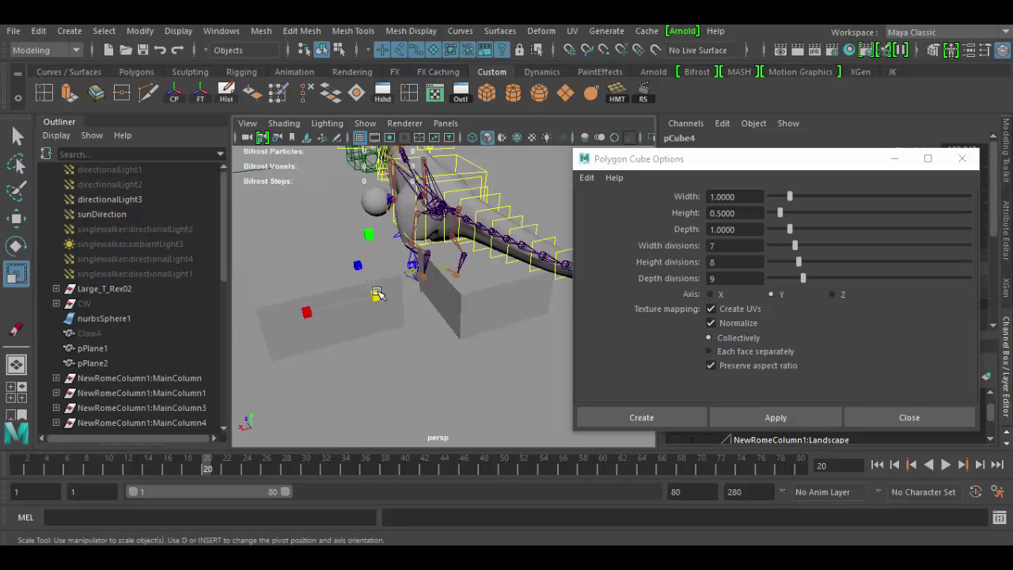
pyautogui.moveTo(375, 295); pyautogui.dragTo(466, 356)
pyautogui.moveTo(414, 334)
pyautogui.keyDown('alt'); pyautogui.mouseDown()
pyautogui.moveTo(436, 335)
pyautogui.moveTo(473, 299)
pyautogui.moveTo(396, 355)
pyautogui.moveTo(422, 346)
pyautogui.mouseUp(); pyautogui.keyUp('alt')
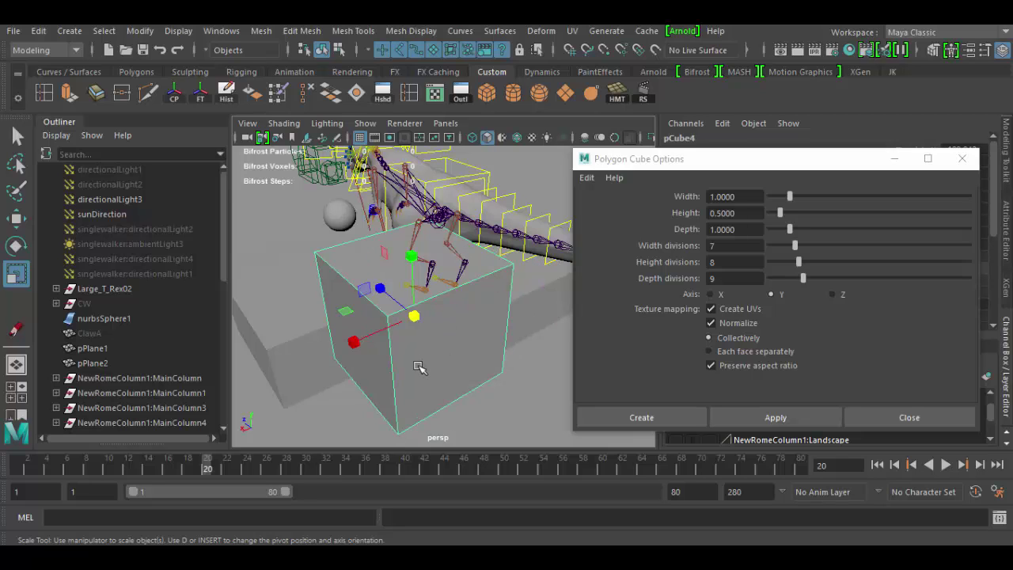
# Step: Delete the three cubes and create a new polygon cube from the Custom shelf
pyautogui.press('Delete')
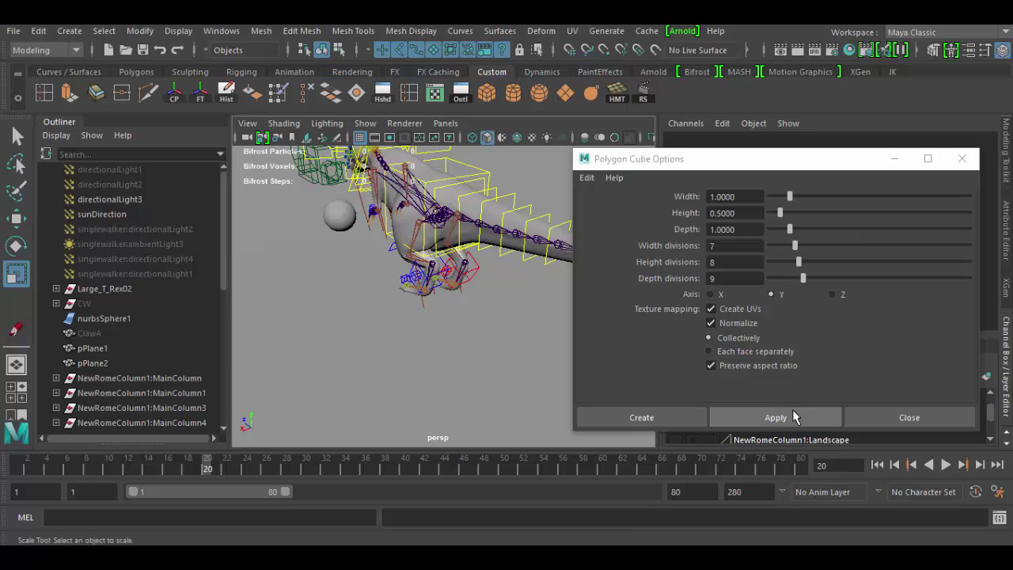
pyautogui.click(486, 93)
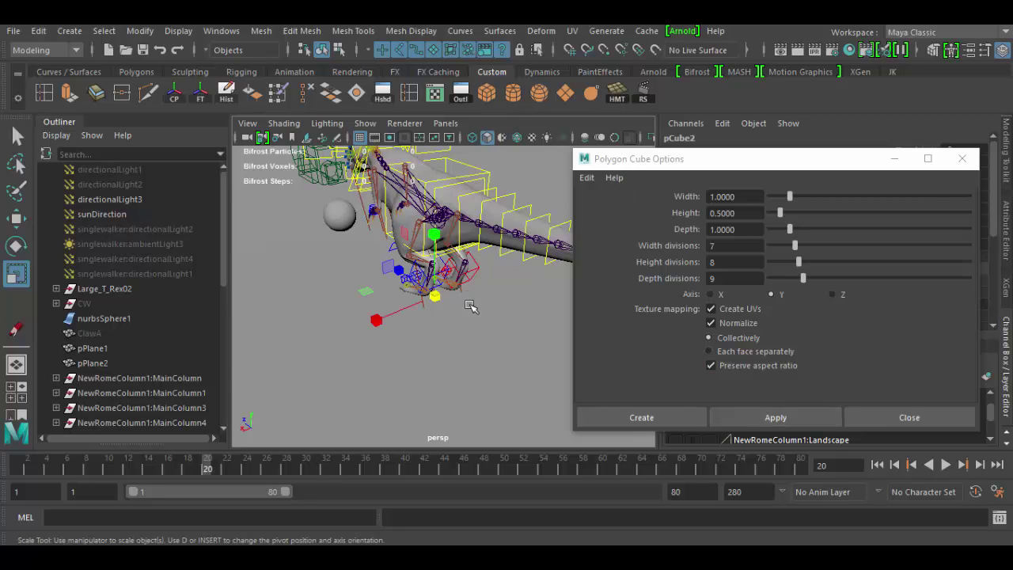
# Step: Scale the new cube up uniformly to about 326.5, then reset the polygon cube options to their defaults and close them
pyautogui.moveTo(439, 301); pyautogui.dragTo(566, 393)
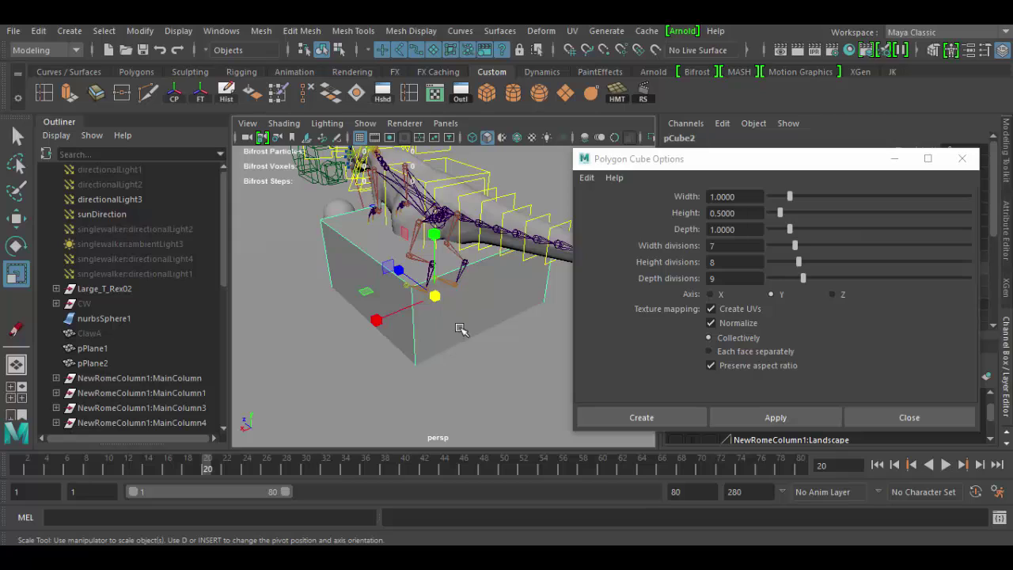
pyautogui.click(586, 178)
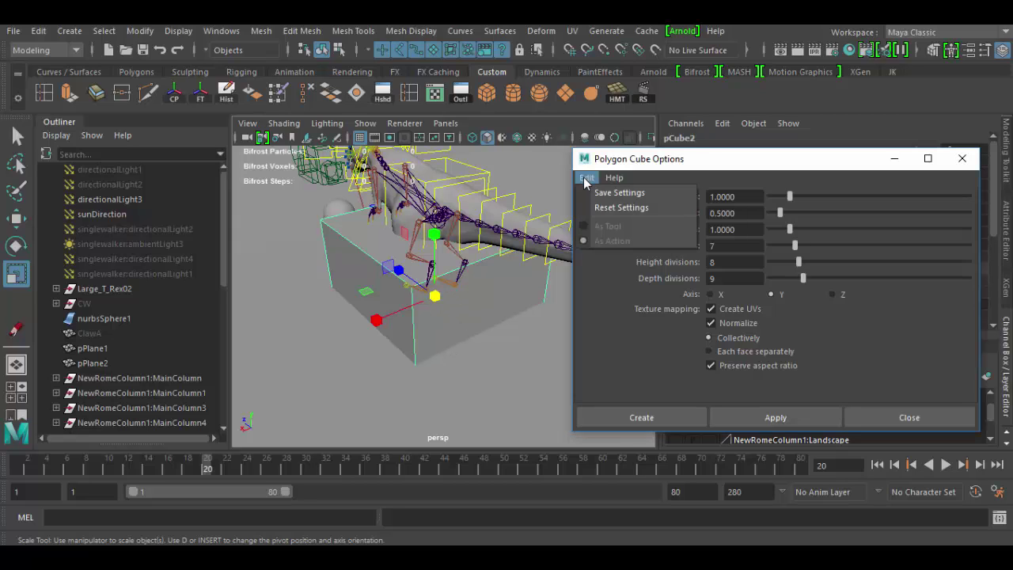
pyautogui.click(598, 207)
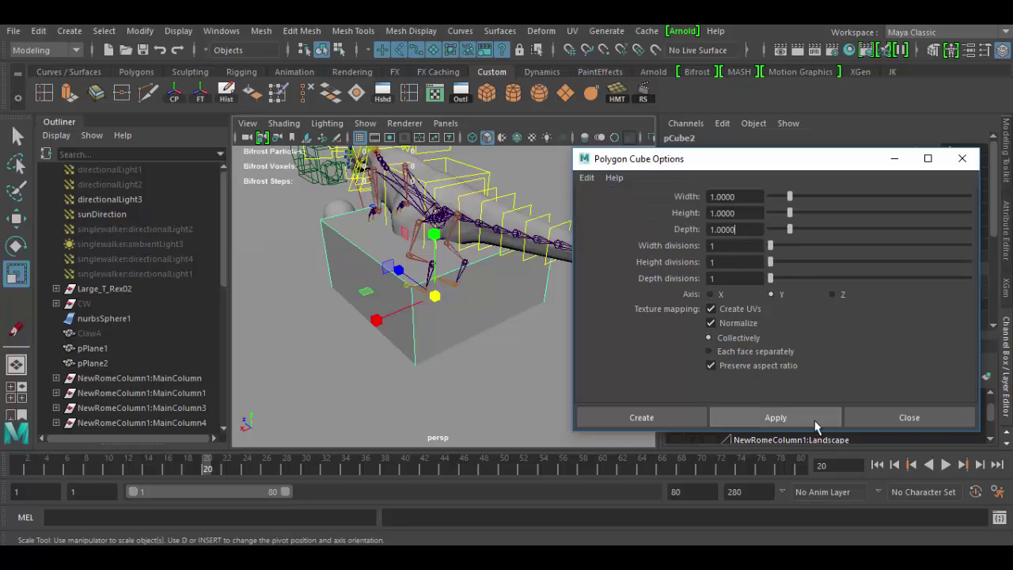
pyautogui.click(918, 420)
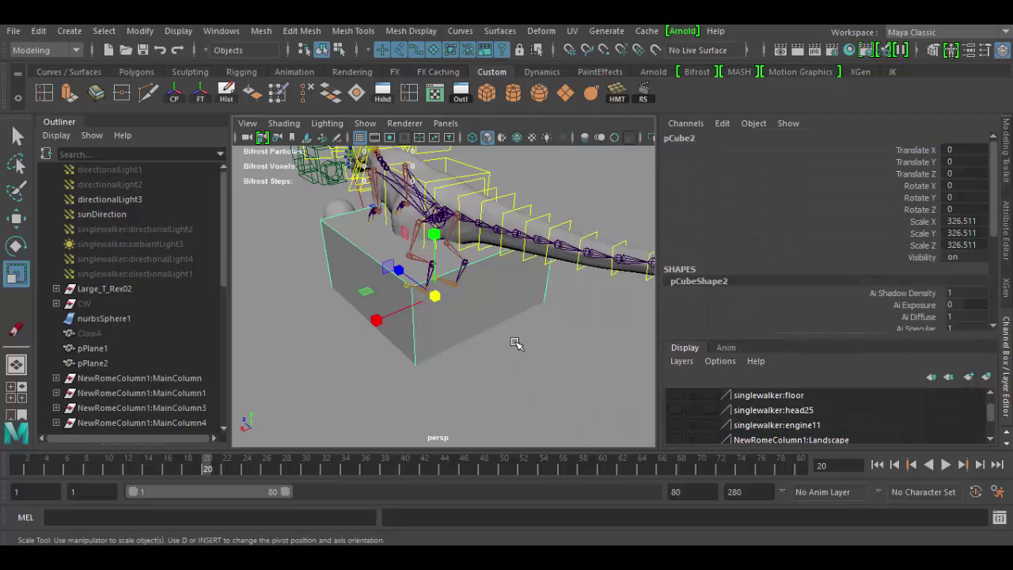
# Step: Delete the enlarged cube and bring the whole T-Rex into view from the side
pyautogui.press('Delete')
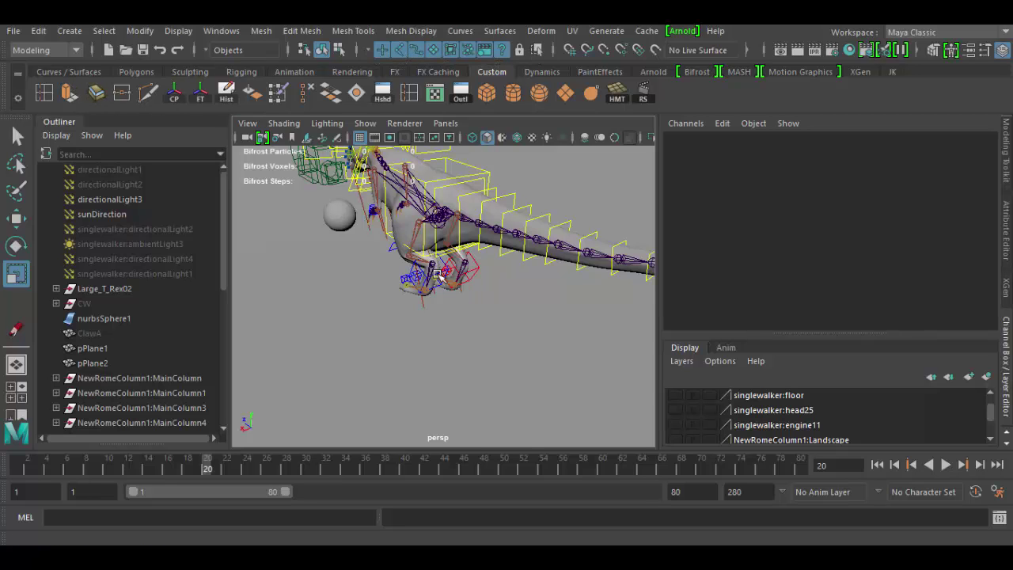
pyautogui.keyDown('alt'); pyautogui.moveTo(437, 270); pyautogui.dragTo(441, 389); pyautogui.keyUp('alt')
pyautogui.keyDown('alt'); pyautogui.moveTo(441, 389); pyautogui.dragTo(560, 371, button='right'); pyautogui.keyUp('alt')
pyautogui.keyDown('alt'); pyautogui.moveTo(560, 371); pyautogui.dragTo(543, 296); pyautogui.keyUp('alt')
pyautogui.keyDown('alt'); pyautogui.moveTo(542, 296); pyautogui.dragTo(463, 314, button='right'); pyautogui.keyUp('alt')
pyautogui.keyDown('alt'); pyautogui.moveTo(464, 314); pyautogui.dragTo(564, 315); pyautogui.keyUp('alt')
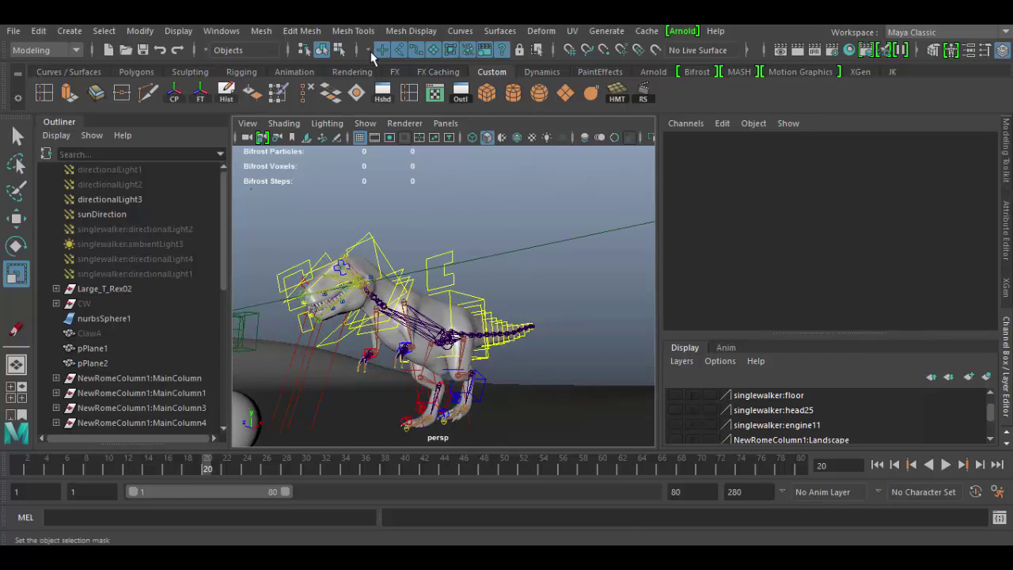
pyautogui.click(365, 124)
pyautogui.click(365, 125)
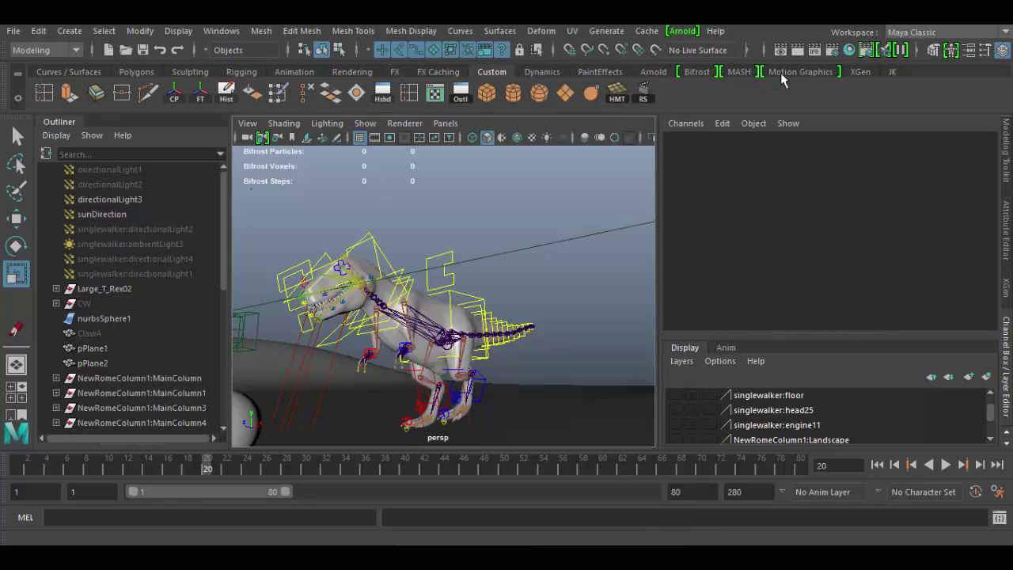